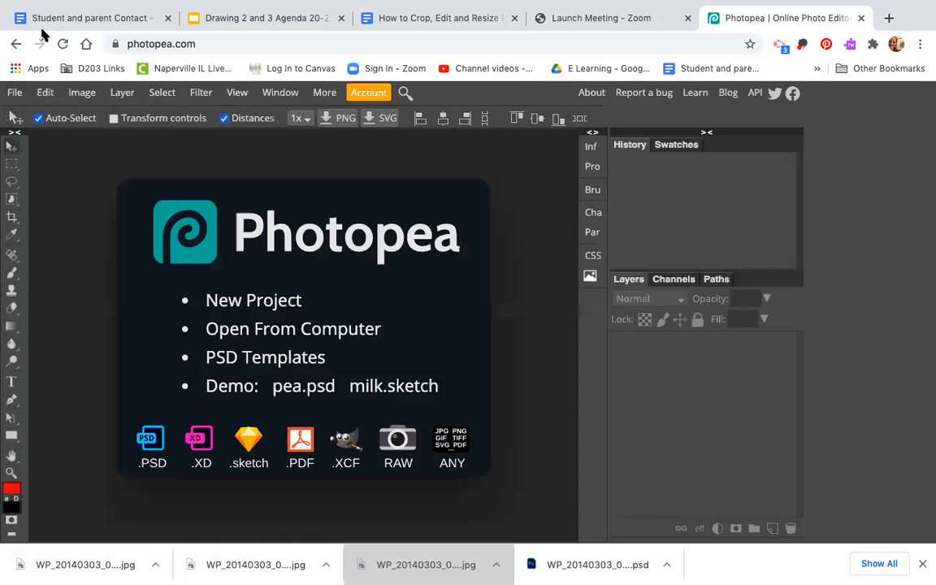
Step: Look through the account details and premium plan prices, and close them
{"action": "left_click", "coordinate": [370, 95]}
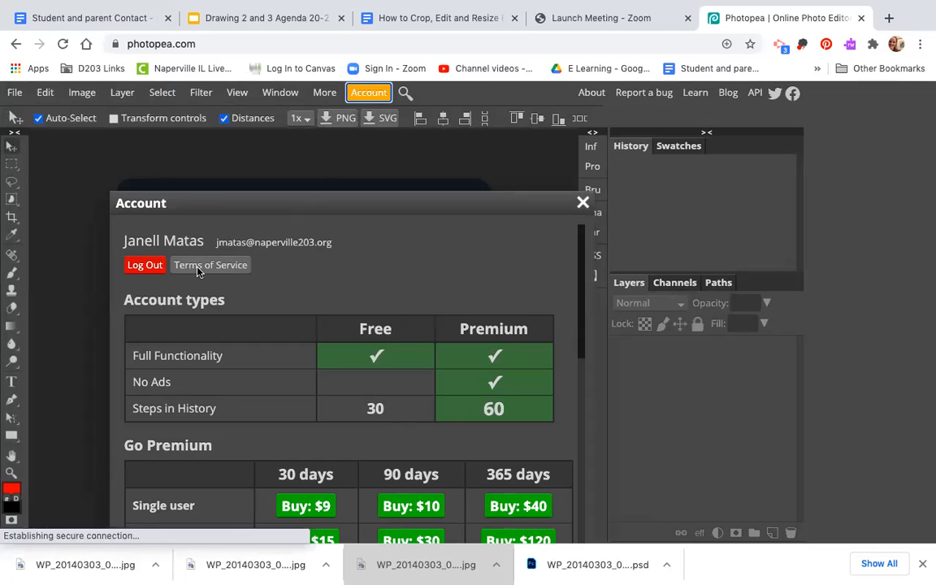
{"action": "scroll", "coordinate": [335, 360], "scroll_direction": "down", "scroll_amount": 3}
{"action": "scroll", "coordinate": [335, 362], "scroll_direction": "up", "scroll_amount": 3}
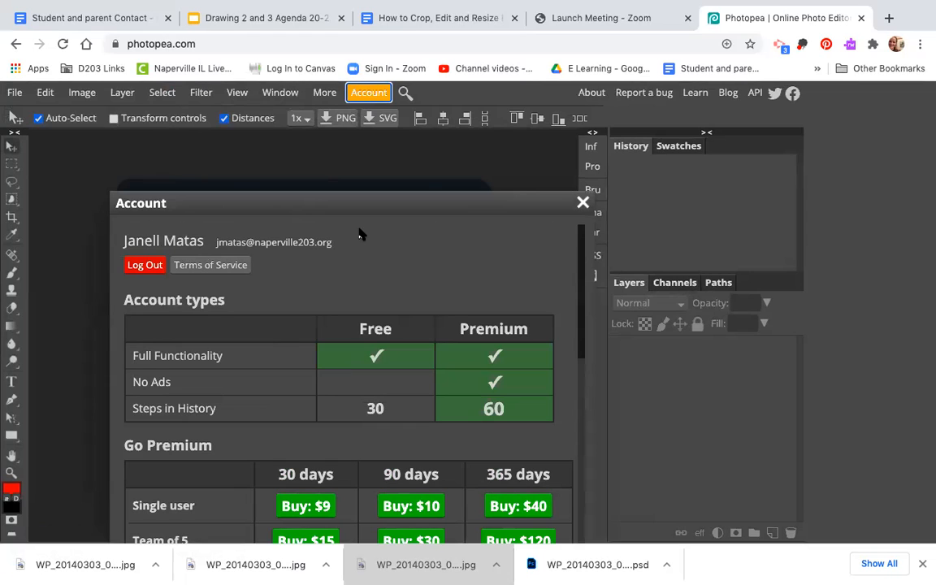
{"action": "left_click", "coordinate": [582, 203]}
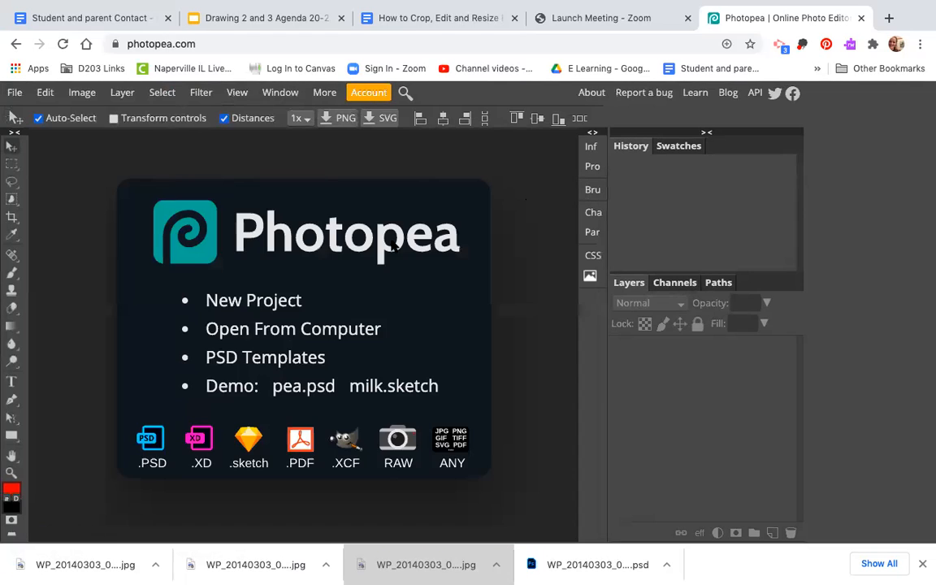
Step: Open WP_20140303_022.jpeg from the Portraits folder on the computer
{"action": "left_click", "coordinate": [249, 329]}
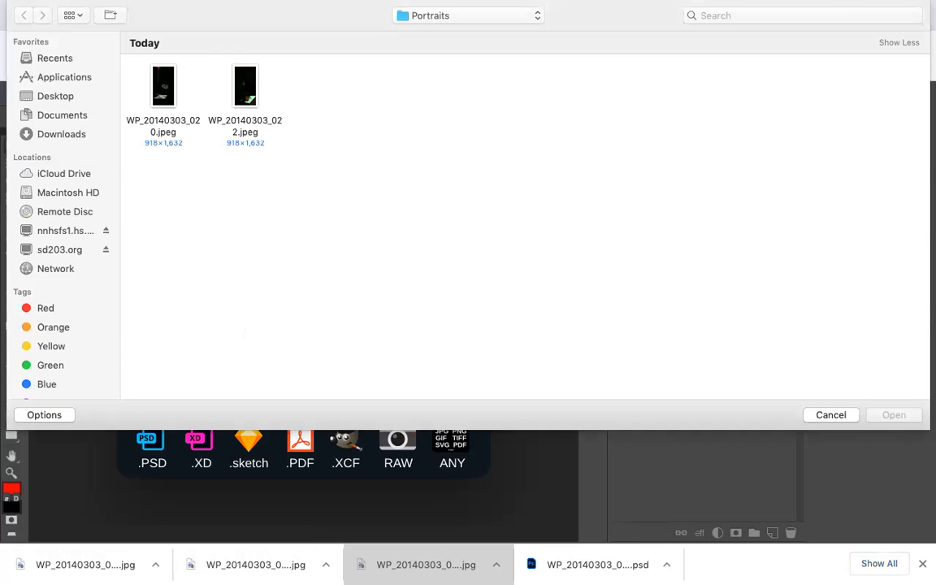
{"action": "left_click", "coordinate": [252, 81]}
{"action": "left_click", "coordinate": [894, 416]}
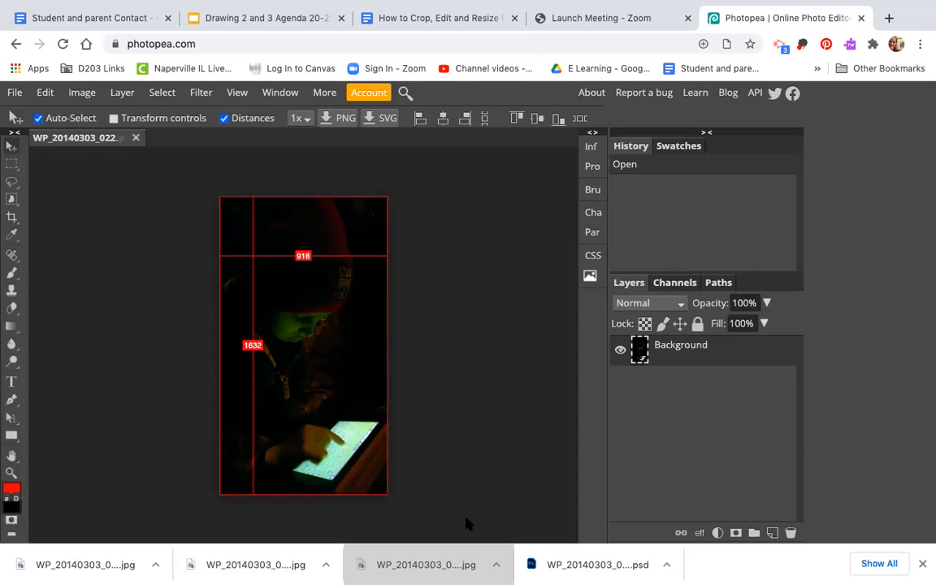
{"action": "left_click", "coordinate": [12, 506]}
{"action": "left_click", "coordinate": [12, 491]}
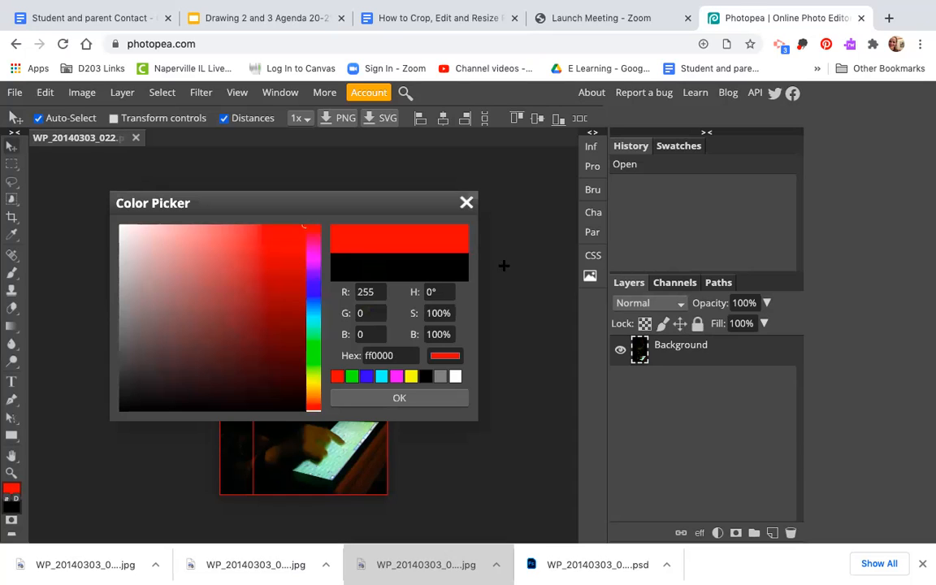
{"action": "left_click", "coordinate": [467, 202]}
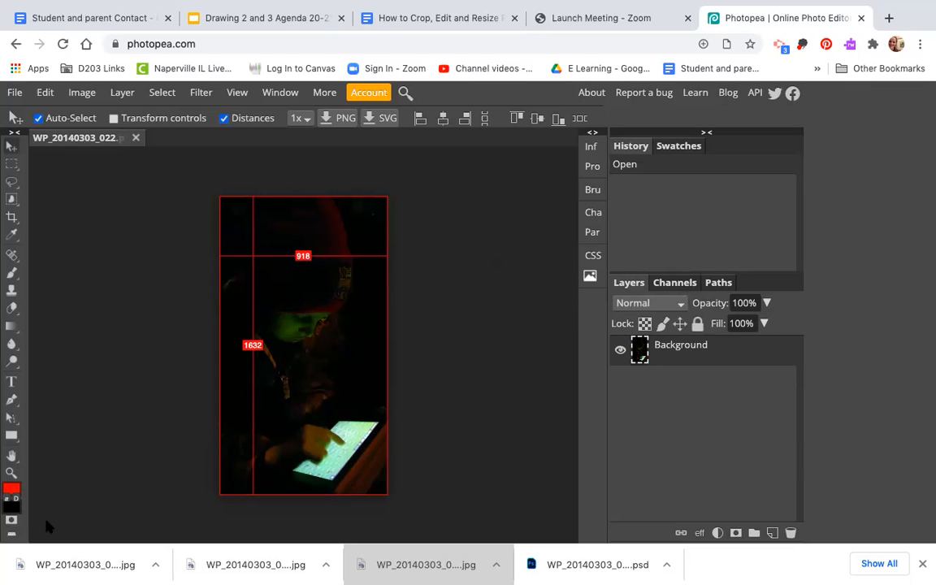
Step: Convert the photo to black and white with Colorize on in black, yellow at 85 and green at 204
{"action": "left_click", "coordinate": [81, 96]}
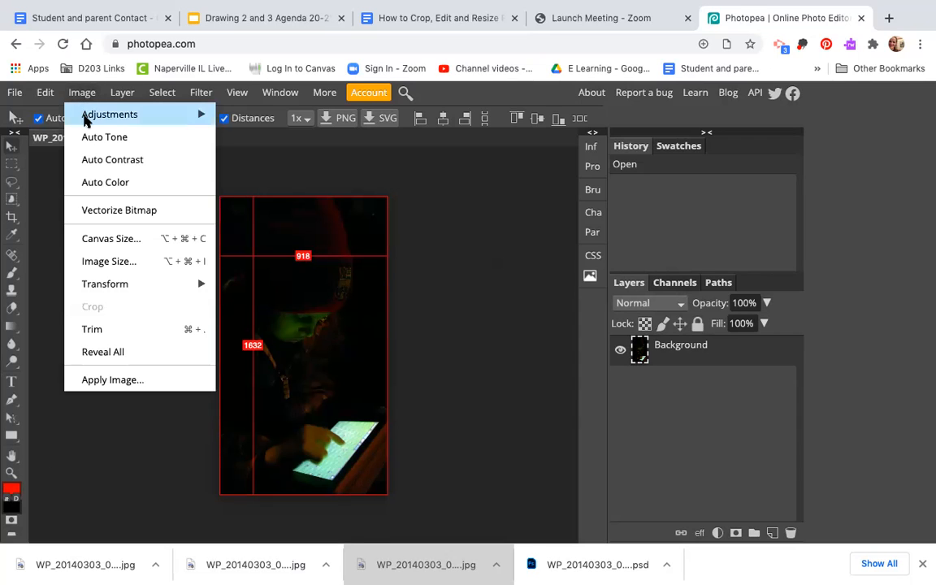
{"action": "mouse_move", "coordinate": [87, 119]}
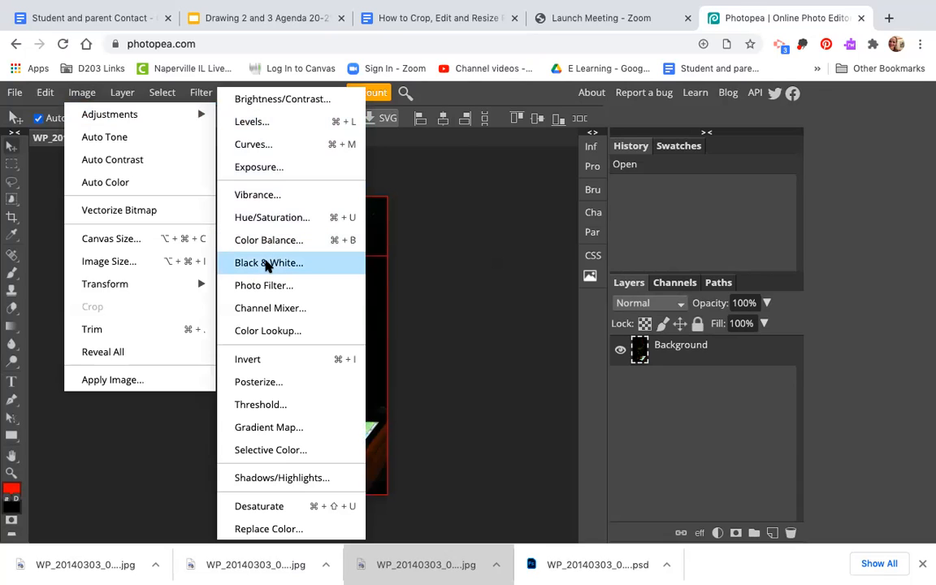
{"action": "left_click", "coordinate": [267, 264]}
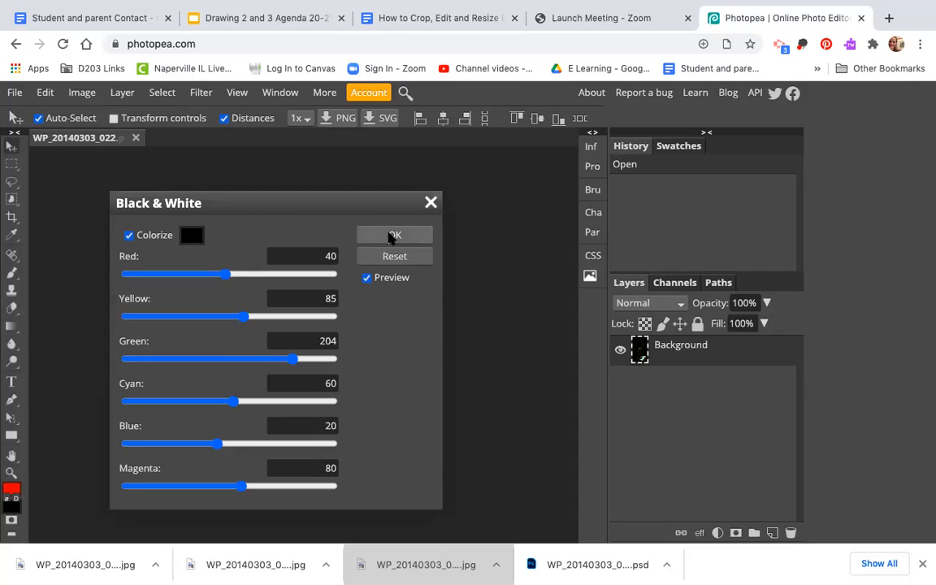
{"action": "left_click", "coordinate": [391, 235]}
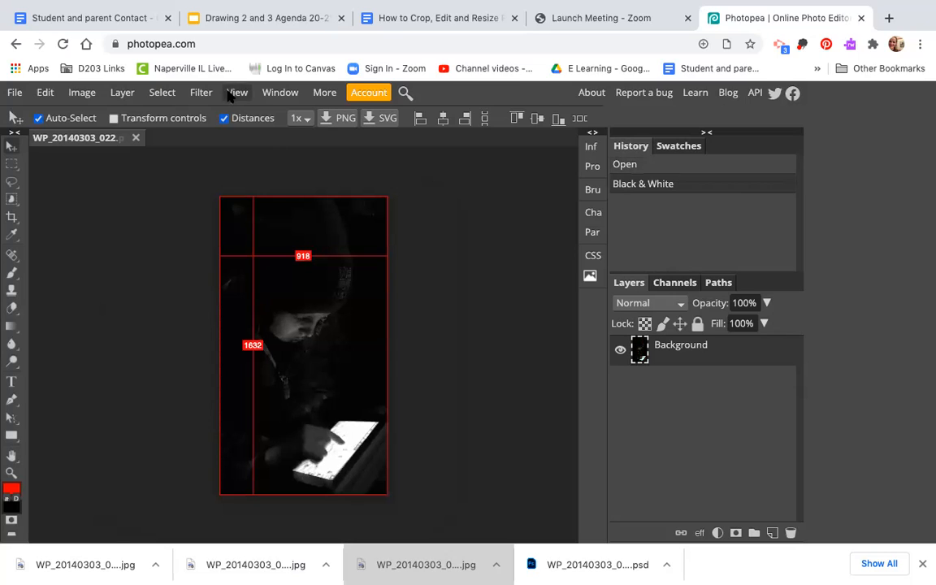
Step: Start a crop of the photo with a fixed ratio of 15 wide by 20 high
{"action": "left_click", "coordinate": [11, 218]}
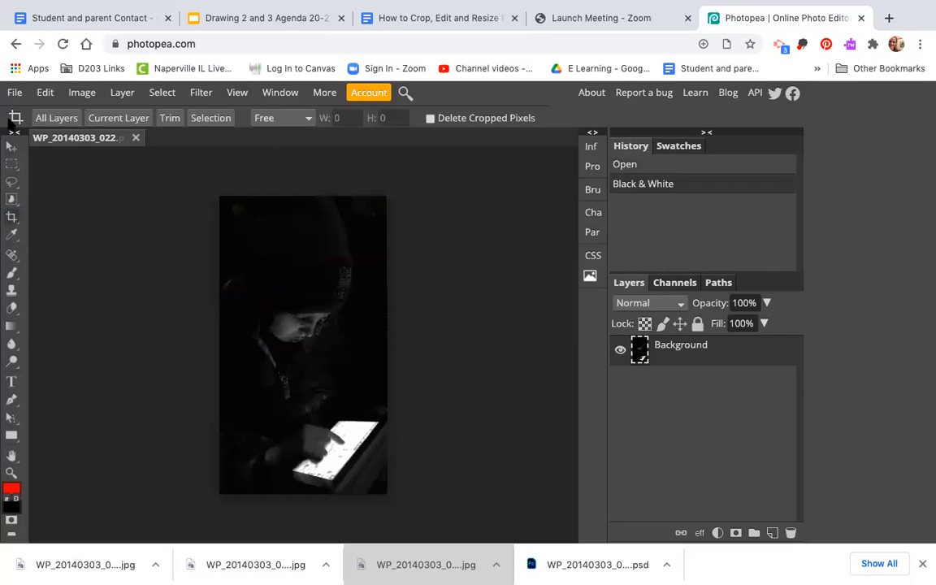
{"action": "left_click", "coordinate": [308, 119]}
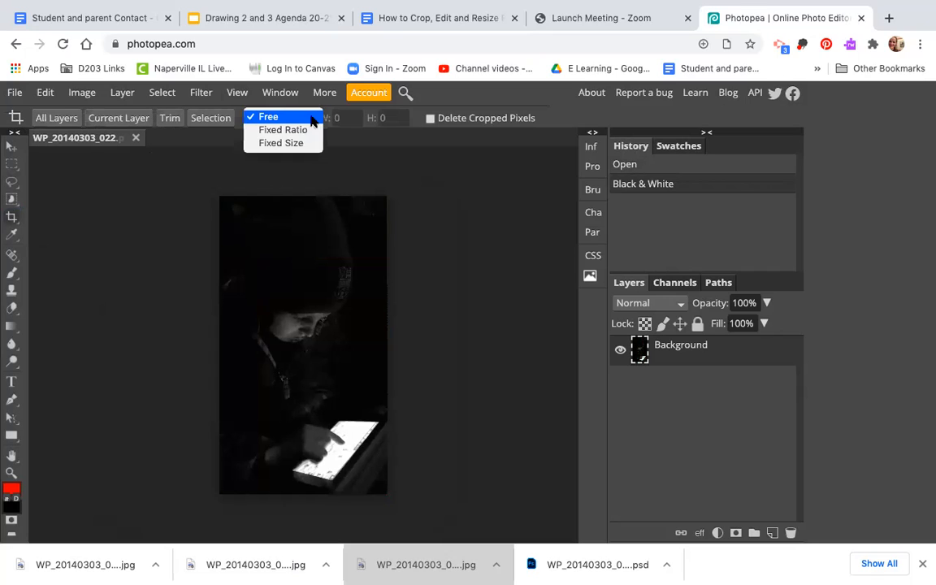
{"action": "left_click", "coordinate": [312, 131]}
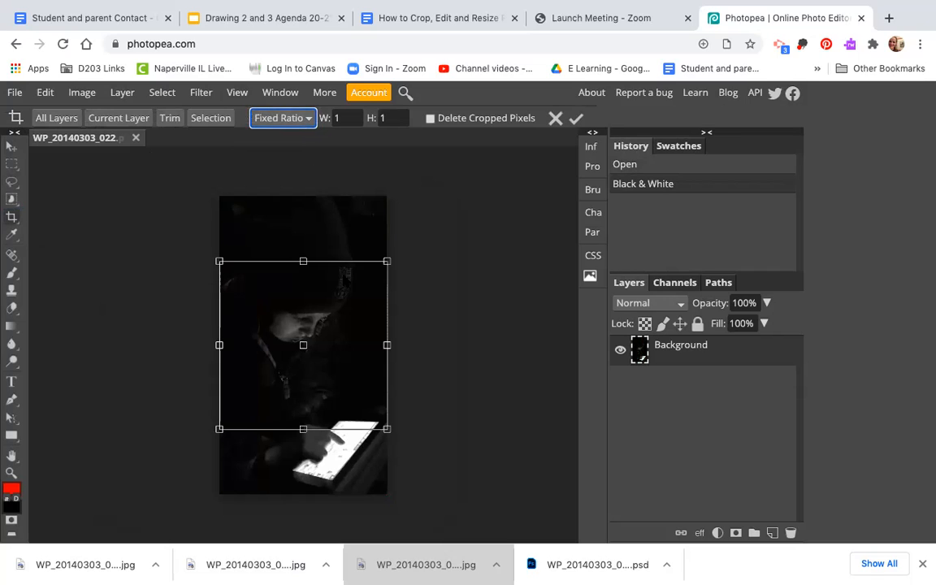
{"action": "left_click", "coordinate": [354, 118]}
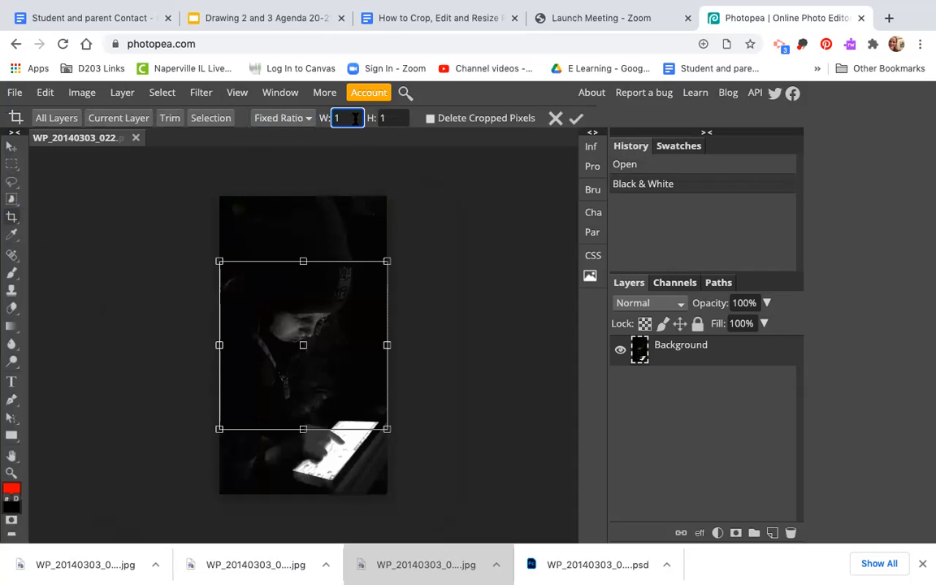
{"action": "type", "text": "5"}
{"action": "key", "text": "Tab"}
{"action": "type", "text": "20"}
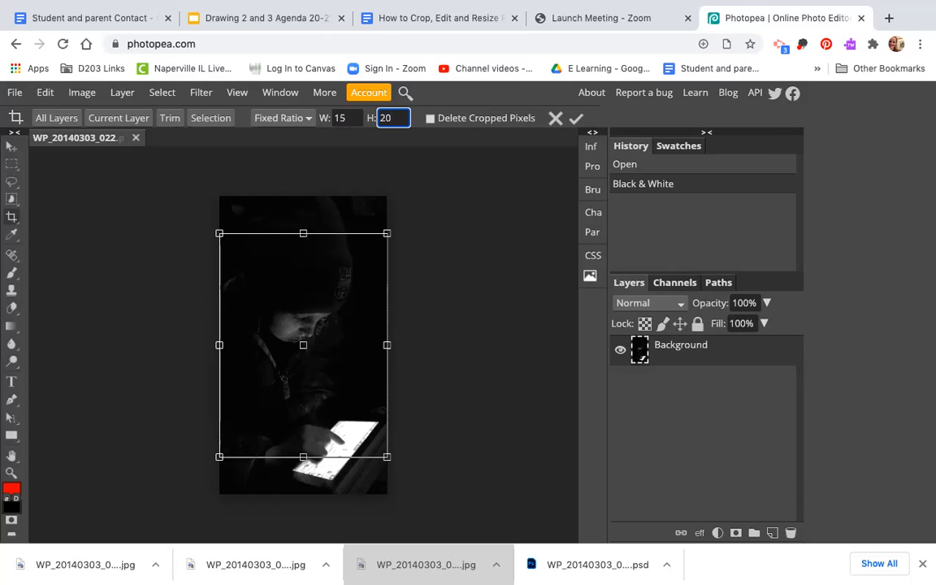
Step: Try a landscape crop ratio of 20 wide by 15 high and move the frame up around the face
{"action": "key", "text": "shift+Tab"}
{"action": "type", "text": "20"}
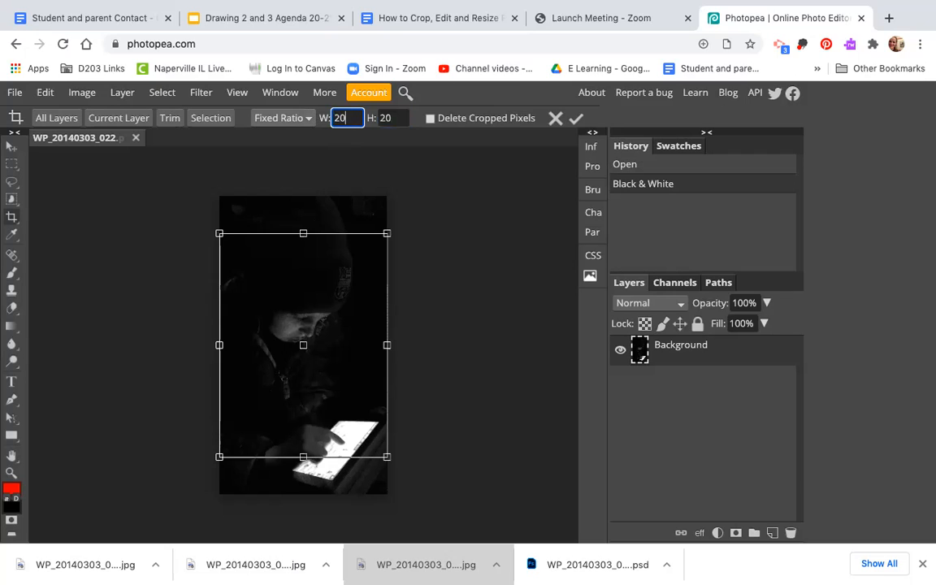
{"action": "key", "text": "Tab"}
{"action": "type", "text": "15"}
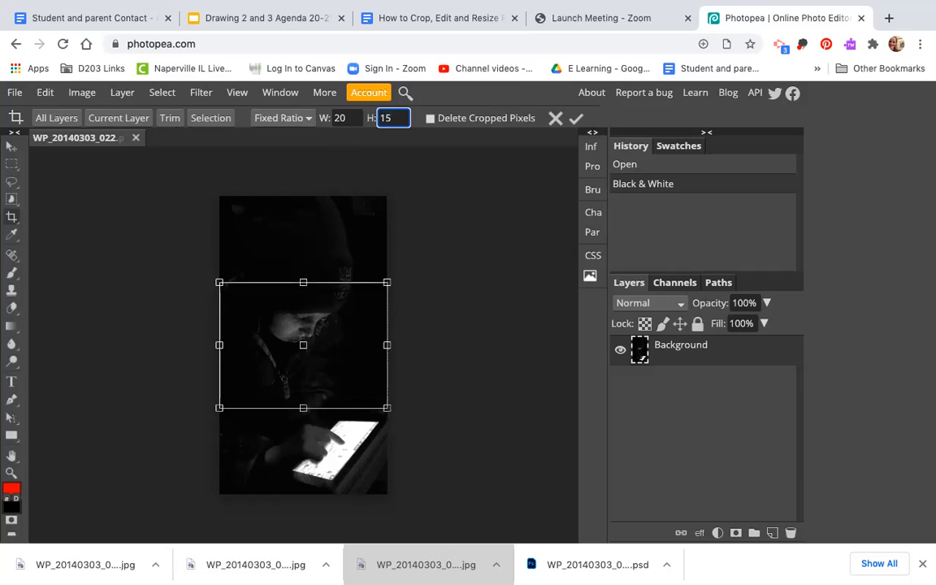
{"action": "left_click_drag", "start_coordinate": [303, 345], "coordinate": [303, 319]}
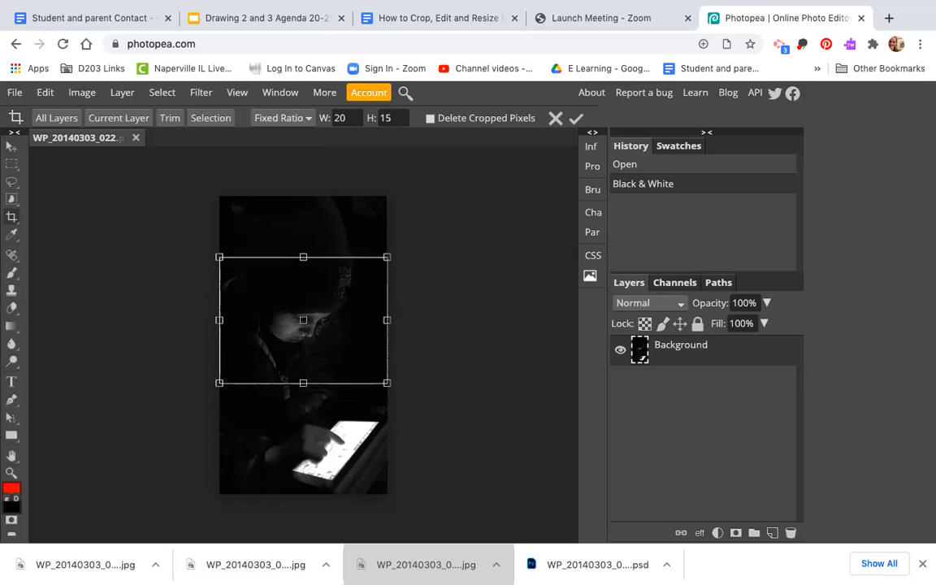
{"action": "mouse_move", "coordinate": [303, 320]}
{"action": "left_mouse_down"}
{"action": "mouse_move", "coordinate": [305, 465]}
{"action": "mouse_move", "coordinate": [303, 324]}
{"action": "left_mouse_up"}
Step: Set the crop's fixed ratio to 15 wide by 20 high
{"action": "double_click", "coordinate": [355, 116]}
{"action": "type", "text": "15"}
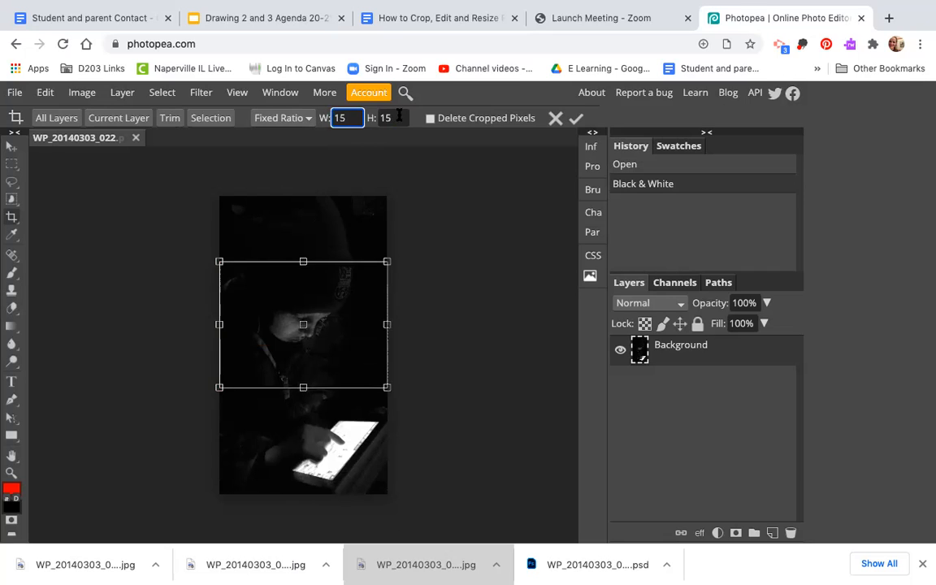
{"action": "key", "text": "Tab"}
{"action": "type", "text": "20"}
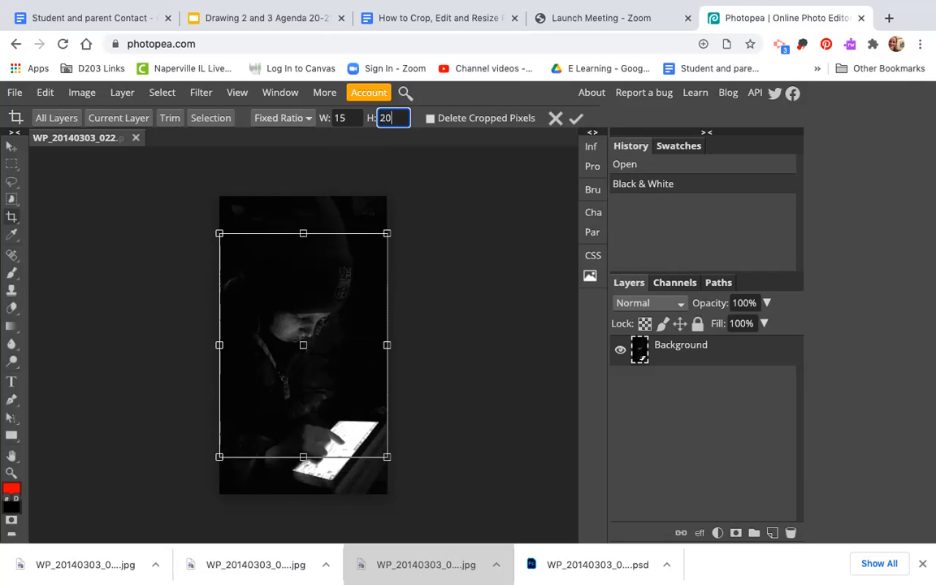
Step: Enlarge the crop frame well beyond the photo's edges from two opposite corners
{"action": "left_click_drag", "start_coordinate": [218, 232], "coordinate": [138, 130]}
{"action": "left_click_drag", "start_coordinate": [386, 458], "coordinate": [560, 573]}
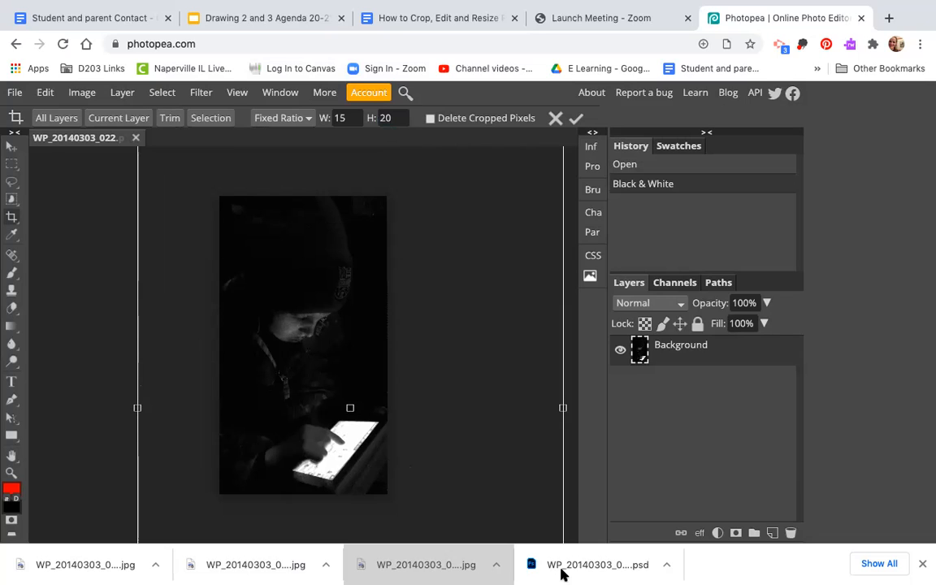
Step: Shrink the crop frame to the photo's full width and align it with the photo's lower edge
{"action": "left_click", "coordinate": [241, 96]}
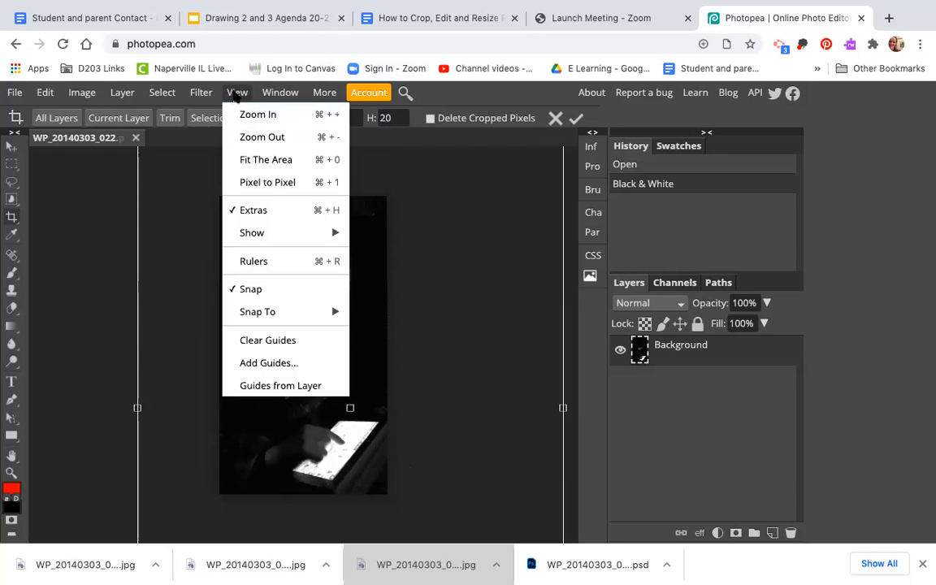
{"action": "left_click", "coordinate": [254, 136]}
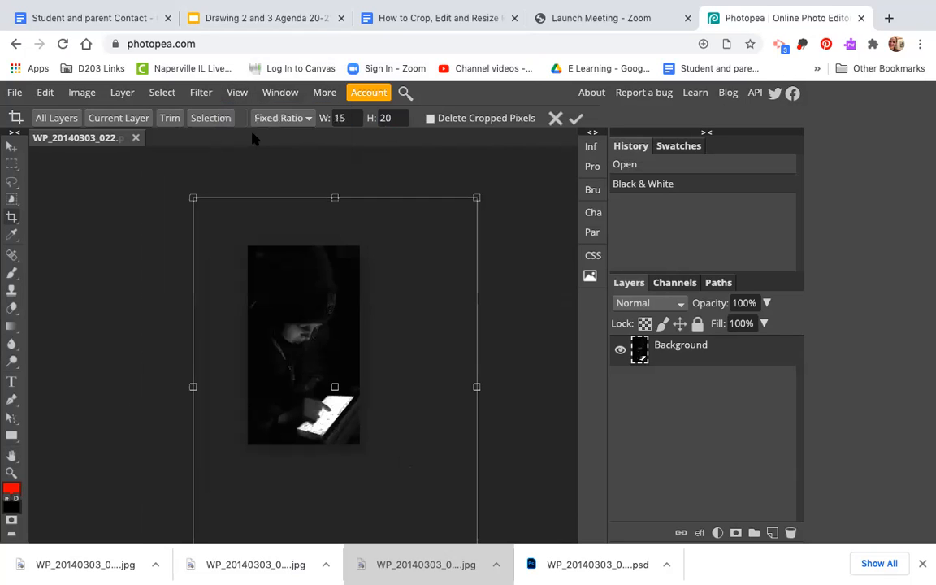
{"action": "left_click", "coordinate": [237, 92]}
{"action": "left_click", "coordinate": [259, 138]}
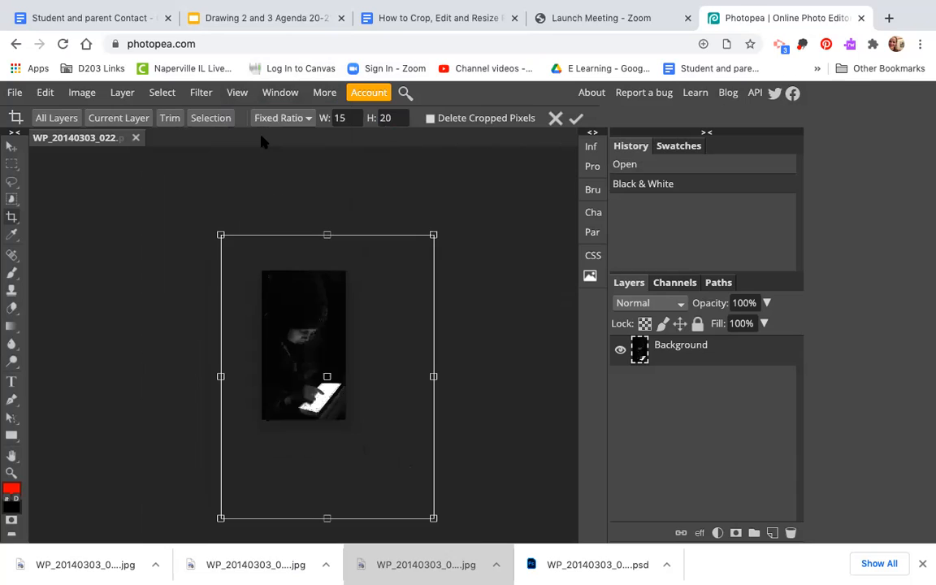
{"action": "left_click_drag", "start_coordinate": [433, 235], "coordinate": [351, 344]}
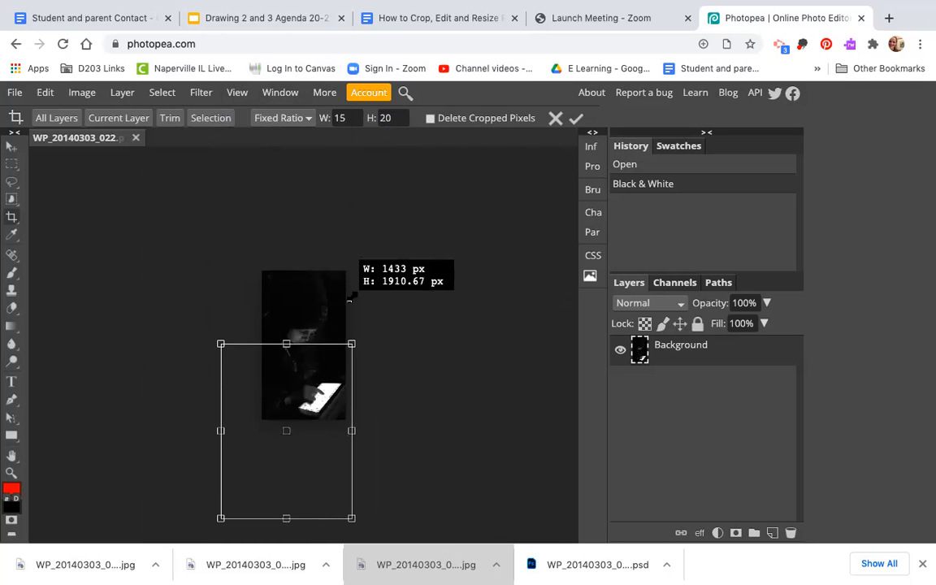
{"action": "left_click_drag", "start_coordinate": [220, 518], "coordinate": [252, 459]}
{"action": "left_click_drag", "start_coordinate": [272, 379], "coordinate": [265, 315]}
{"action": "left_click_drag", "start_coordinate": [241, 281], "coordinate": [262, 308]}
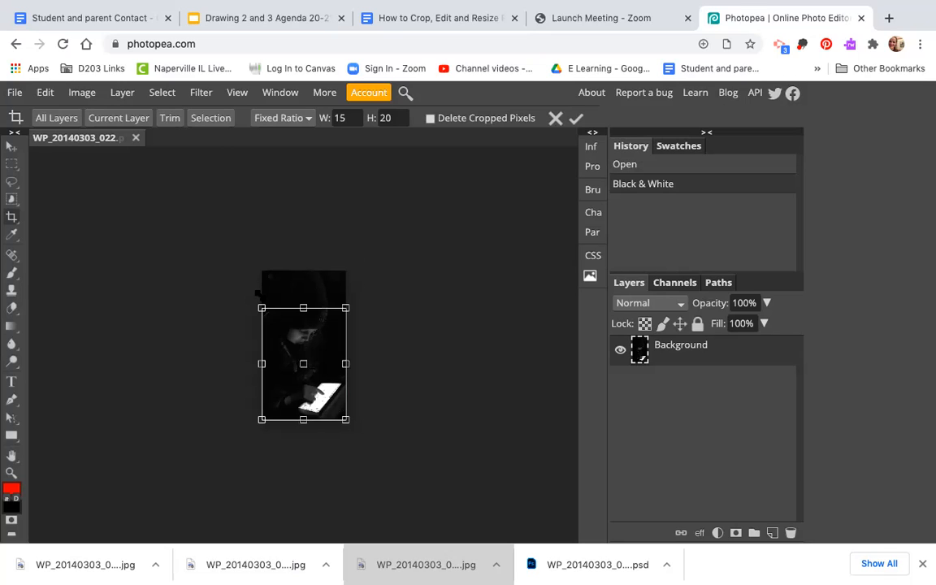
Step: Reposition the 15 by 20 crop frame over the lower part of the photo, covering the child's hat, face and tablet
{"action": "left_click", "coordinate": [235, 93]}
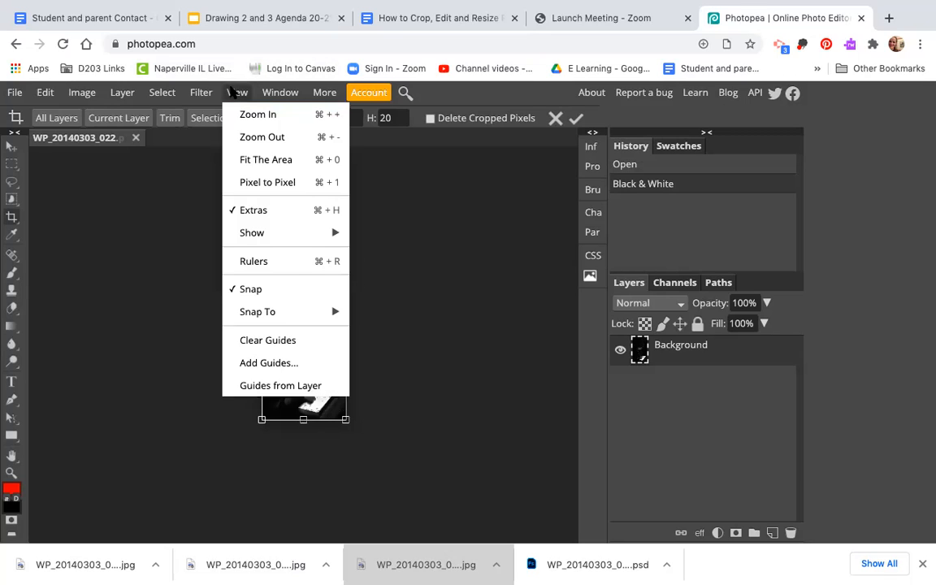
{"action": "left_click", "coordinate": [475, 358]}
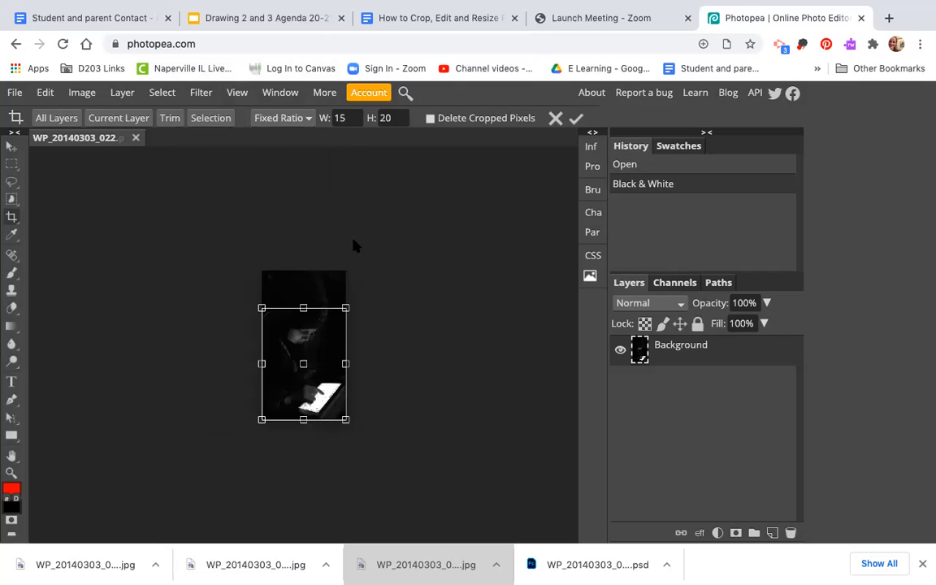
{"action": "left_click", "coordinate": [237, 93]}
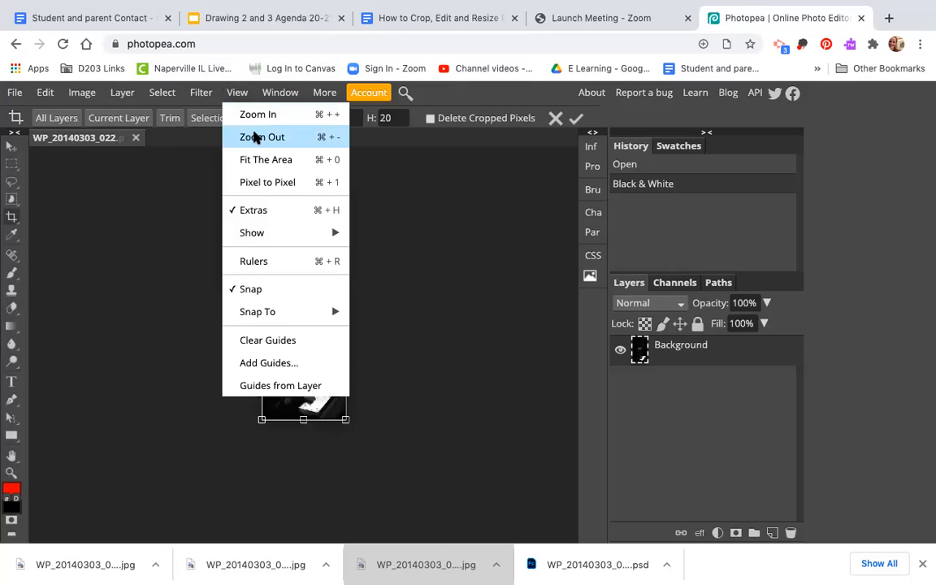
{"action": "left_click", "coordinate": [256, 116]}
{"action": "left_click", "coordinate": [237, 92]}
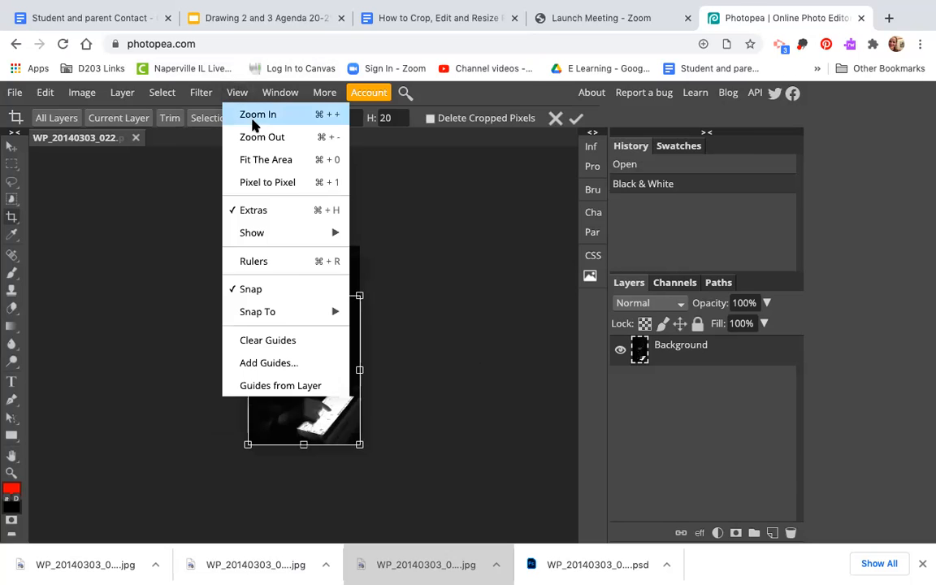
{"action": "left_click", "coordinate": [254, 120]}
{"action": "left_click", "coordinate": [237, 92]}
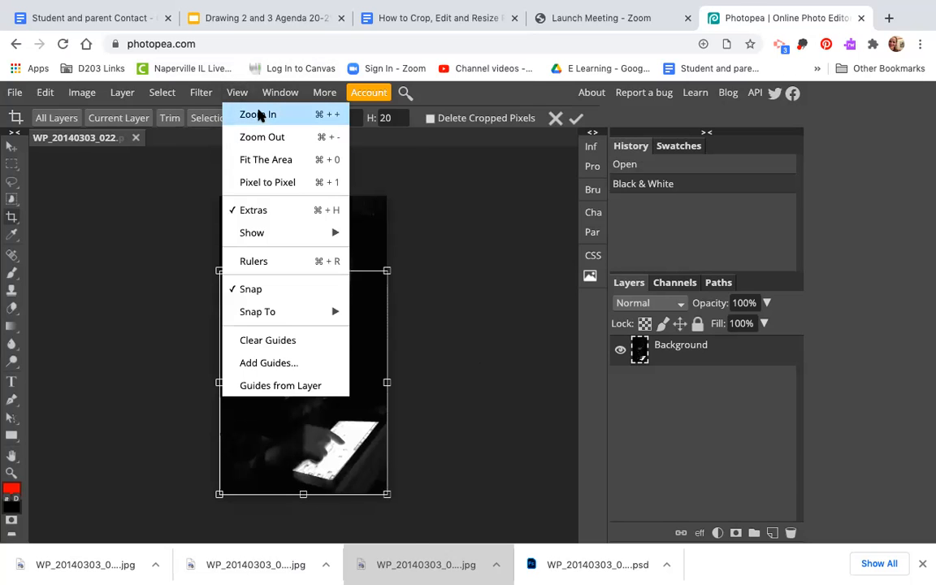
{"action": "left_click", "coordinate": [258, 115]}
{"action": "left_click_drag", "start_coordinate": [311, 291], "coordinate": [311, 214]}
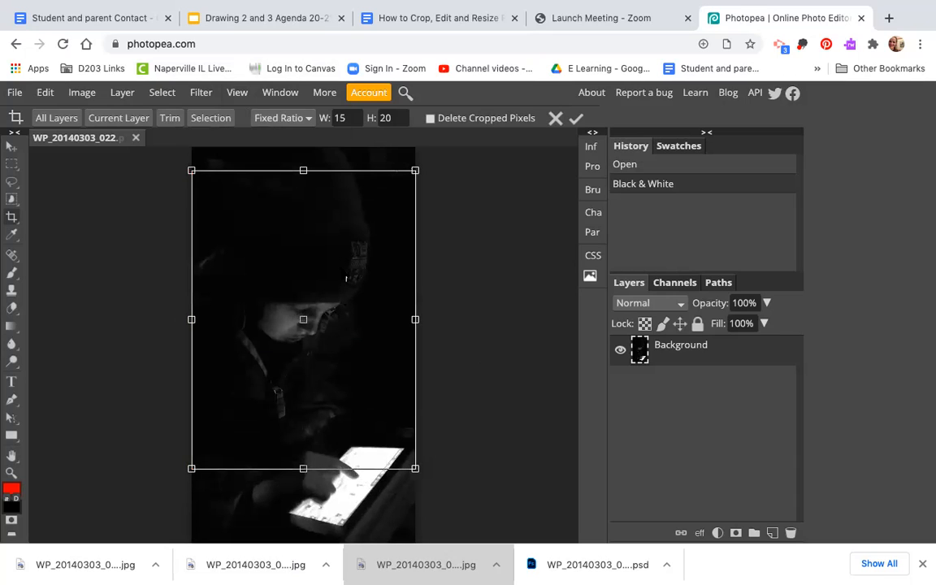
{"action": "left_click_drag", "start_coordinate": [342, 240], "coordinate": [340, 294]}
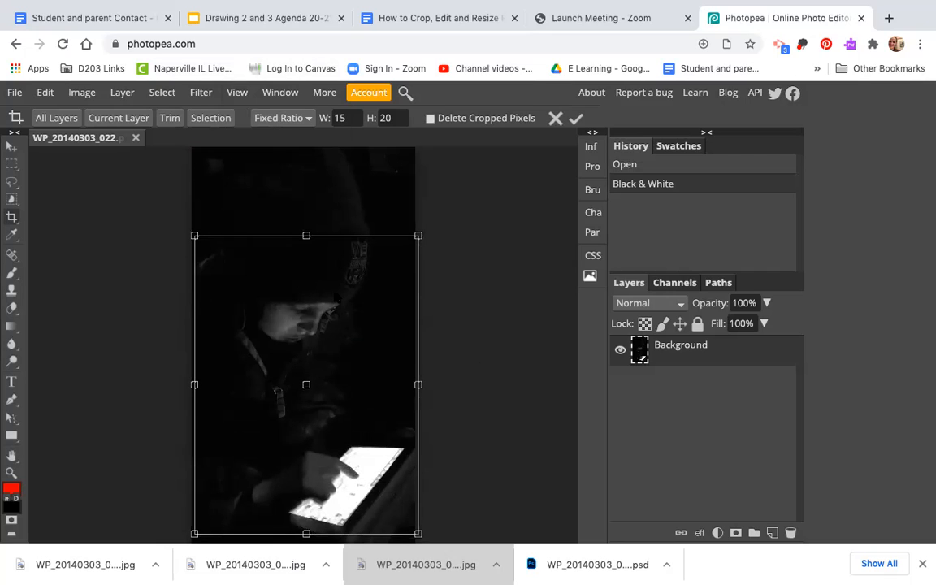
Step: Tighten the crop frame around the child's face, hands and tablet, trimming the edge behind the child, and apply the crop
{"action": "left_click_drag", "start_coordinate": [194, 235], "coordinate": [213, 200]}
{"action": "mouse_move", "coordinate": [279, 364]}
{"action": "left_mouse_down"}
{"action": "mouse_move", "coordinate": [283, 329]}
{"action": "mouse_move", "coordinate": [276, 344]}
{"action": "left_mouse_up"}
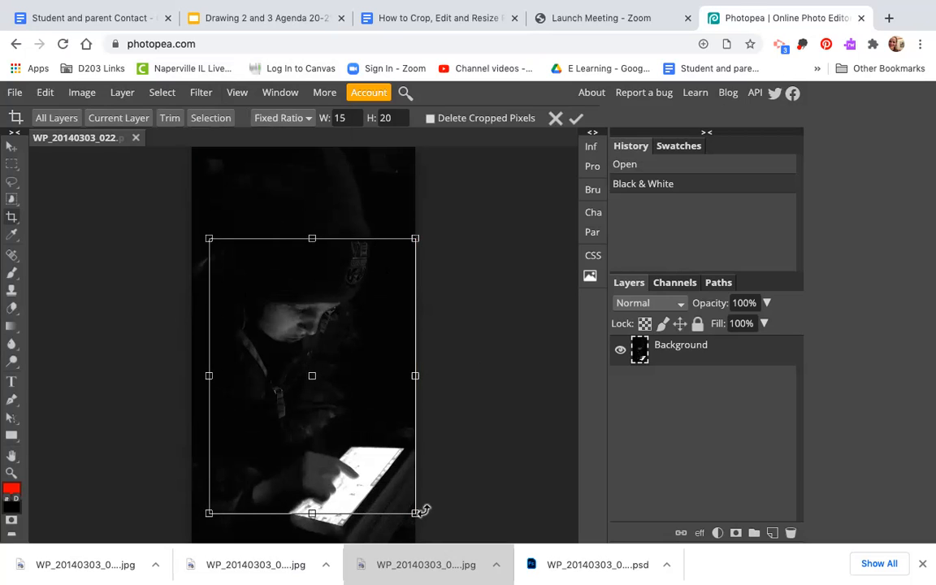
{"action": "left_click_drag", "start_coordinate": [210, 239], "coordinate": [220, 253]}
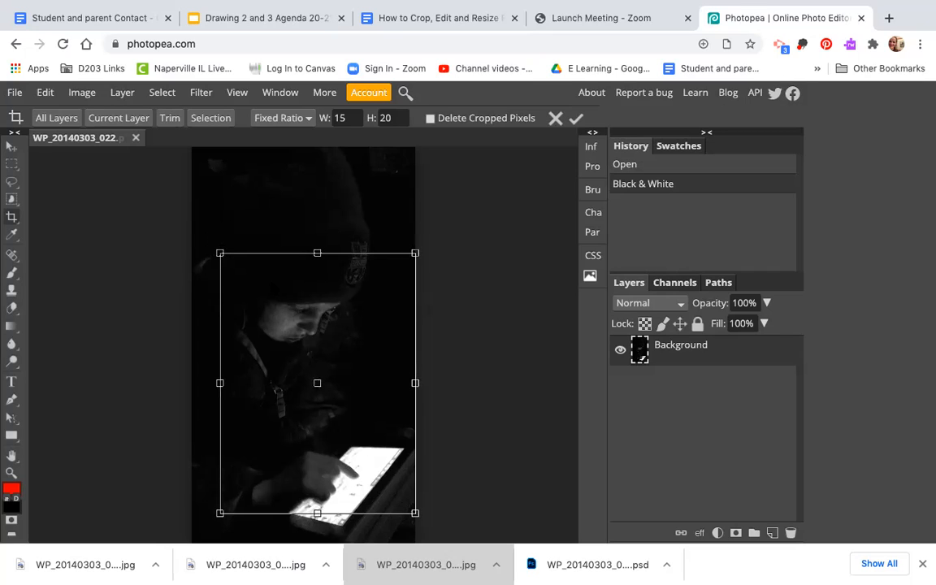
{"action": "mouse_move", "coordinate": [269, 334]}
{"action": "left_mouse_down"}
{"action": "mouse_move", "coordinate": [264, 353]}
{"action": "mouse_move", "coordinate": [270, 292]}
{"action": "mouse_move", "coordinate": [264, 322]}
{"action": "mouse_move", "coordinate": [233, 270]}
{"action": "mouse_move", "coordinate": [287, 293]}
{"action": "mouse_move", "coordinate": [250, 292]}
{"action": "mouse_move", "coordinate": [266, 293]}
{"action": "mouse_move", "coordinate": [268, 317]}
{"action": "left_mouse_up"}
{"action": "left_click_drag", "start_coordinate": [274, 276], "coordinate": [273, 276]}
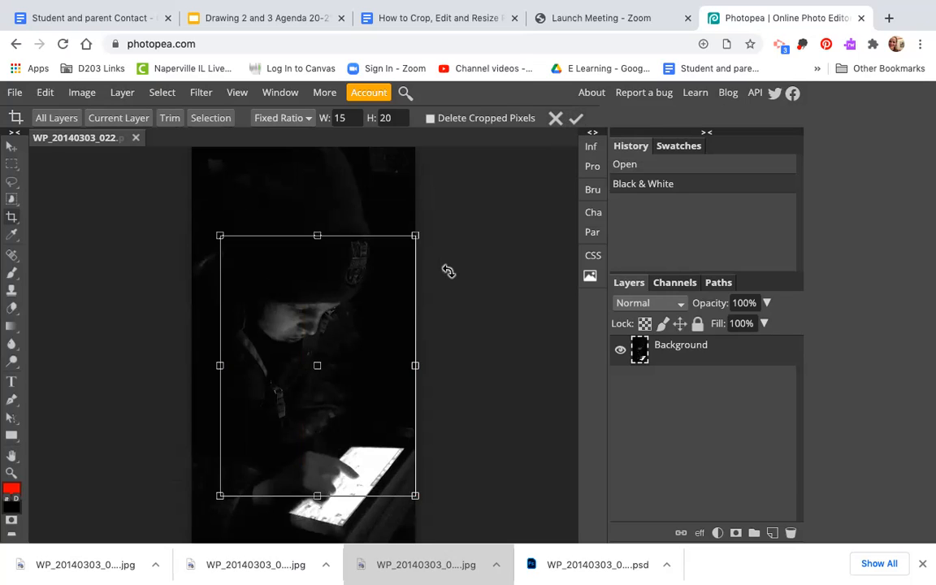
{"action": "key", "text": "Return"}
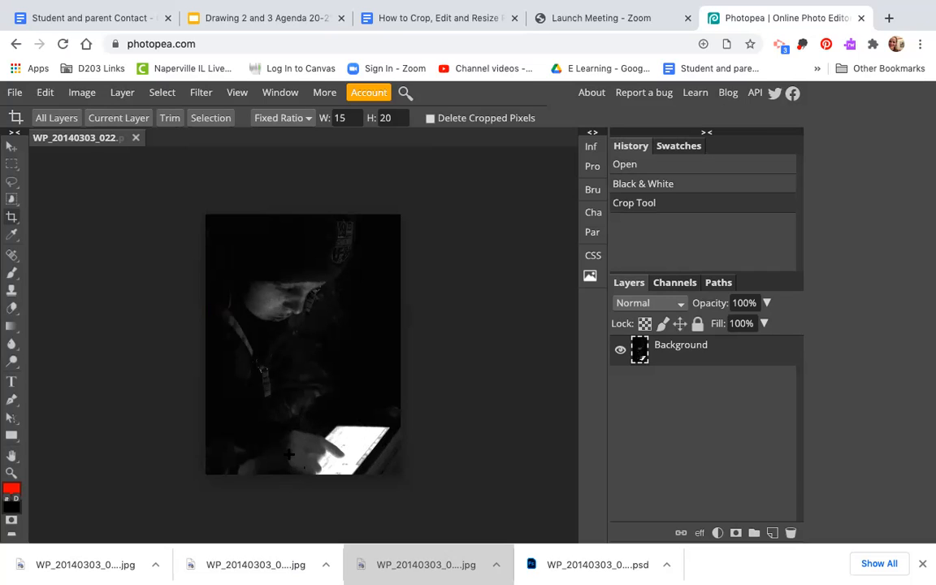
Step: Open the Levels adjustment for the cropped photo and place its dialog clear of the image
{"action": "left_click", "coordinate": [85, 95]}
{"action": "left_click", "coordinate": [83, 91]}
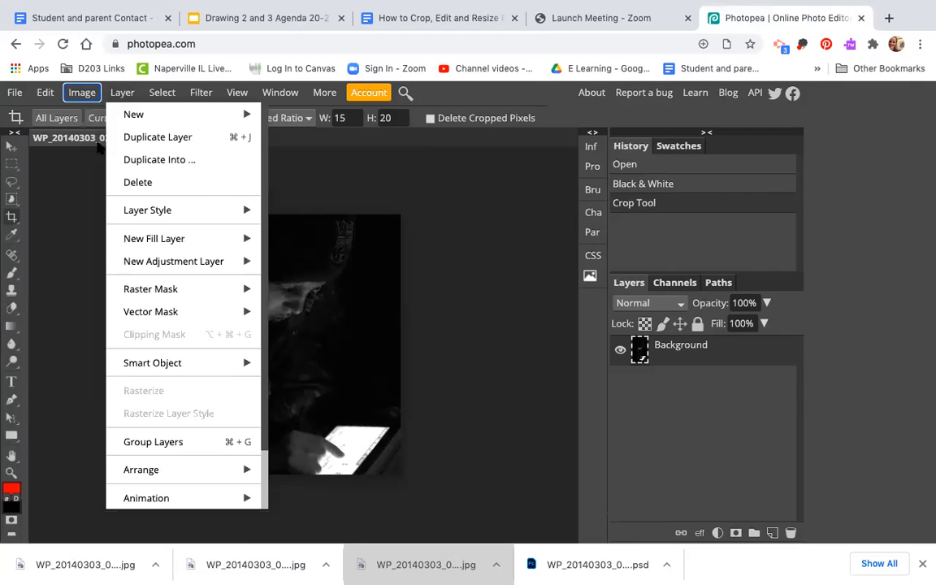
{"action": "mouse_move", "coordinate": [81, 91]}
{"action": "mouse_move", "coordinate": [85, 120]}
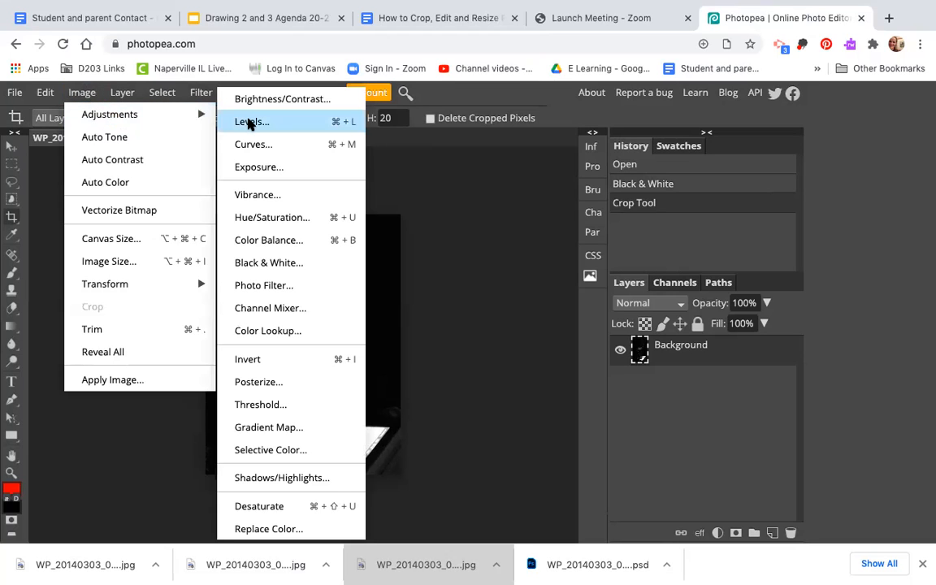
{"action": "left_click", "coordinate": [248, 123]}
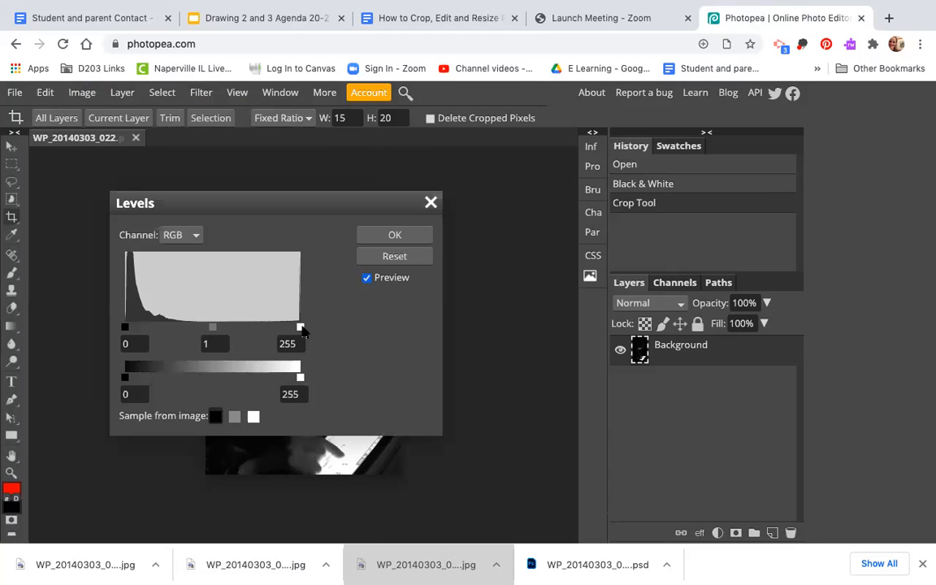
{"action": "left_click_drag", "start_coordinate": [261, 195], "coordinate": [625, 176]}
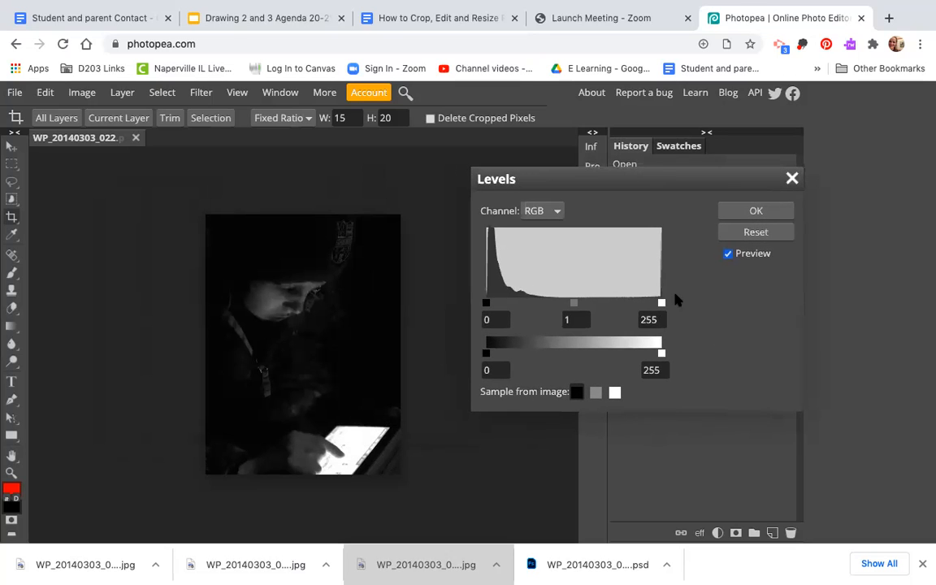
Step: Try a white input level of 131 and reset the Levels adjustment
{"action": "left_click_drag", "start_coordinate": [663, 305], "coordinate": [576, 303]}
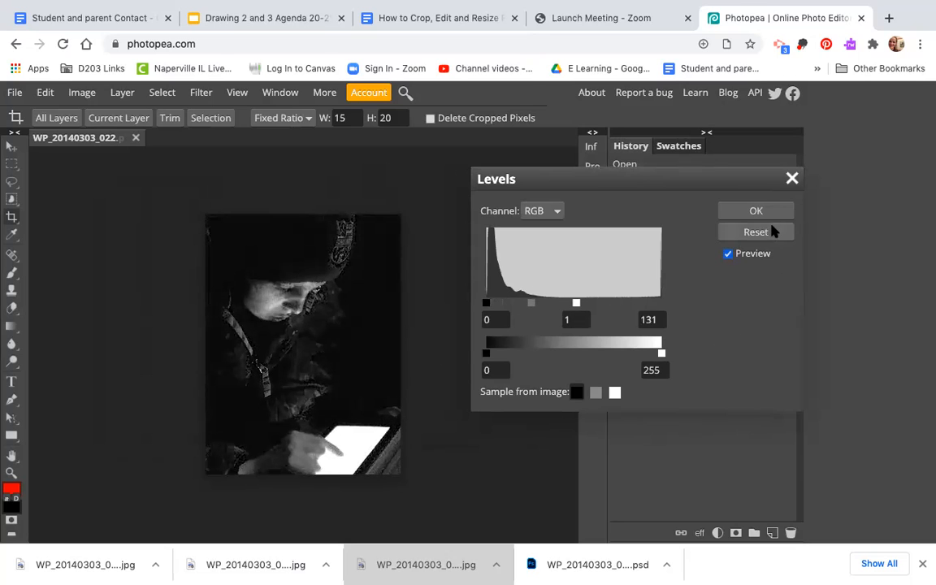
{"action": "left_click", "coordinate": [772, 232]}
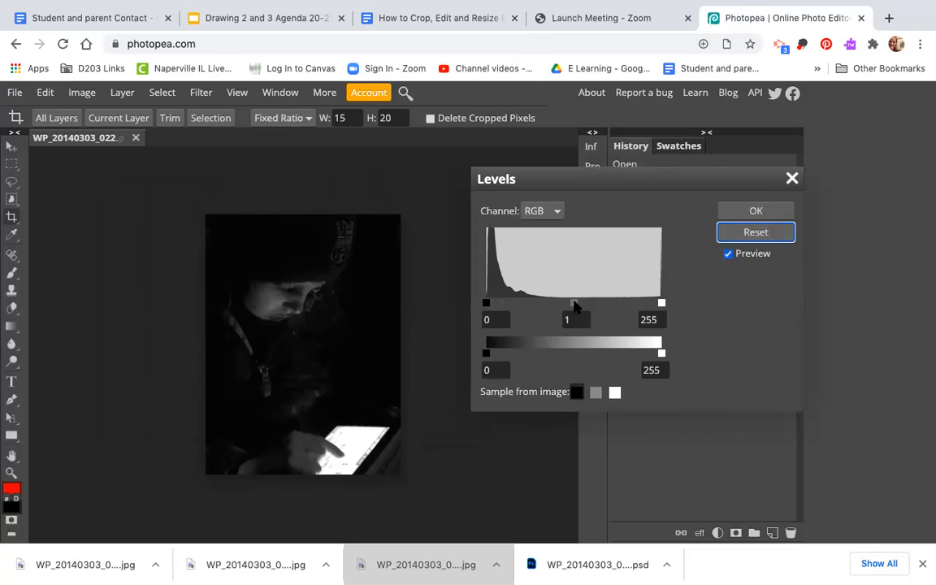
Step: Set the Levels inputs to black 2, midtones 1.75 and white 225, and apply the adjustment
{"action": "left_click_drag", "start_coordinate": [574, 305], "coordinate": [543, 302]}
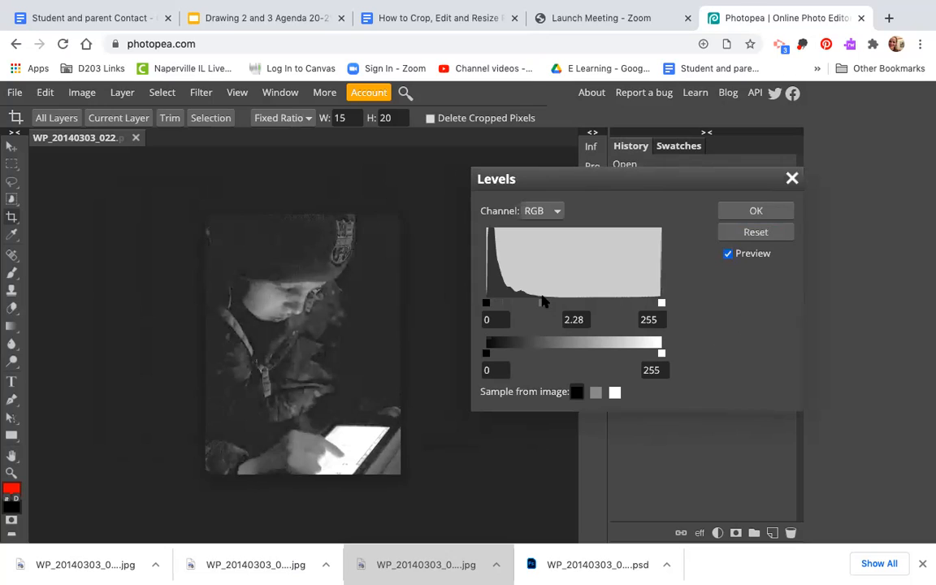
{"action": "mouse_move", "coordinate": [543, 302]}
{"action": "left_mouse_down"}
{"action": "mouse_move", "coordinate": [536, 303]}
{"action": "mouse_move", "coordinate": [556, 306]}
{"action": "left_mouse_up"}
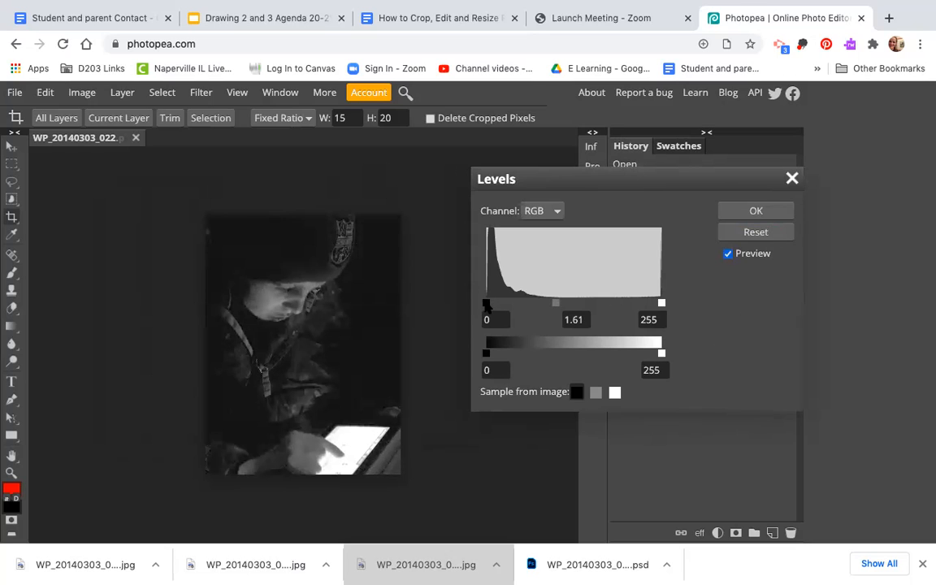
{"action": "left_click_drag", "start_coordinate": [486, 304], "coordinate": [487, 306]}
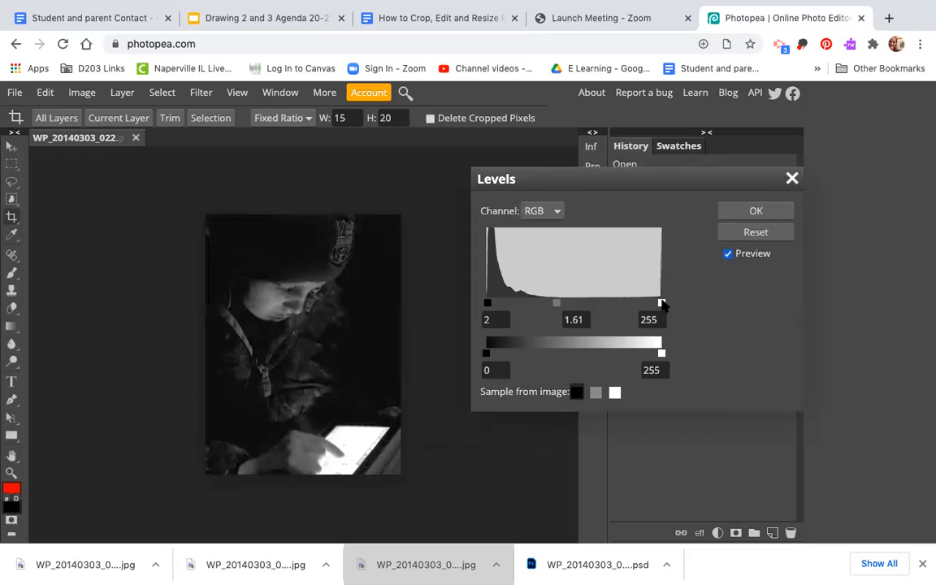
{"action": "left_click_drag", "start_coordinate": [662, 304], "coordinate": [643, 305]}
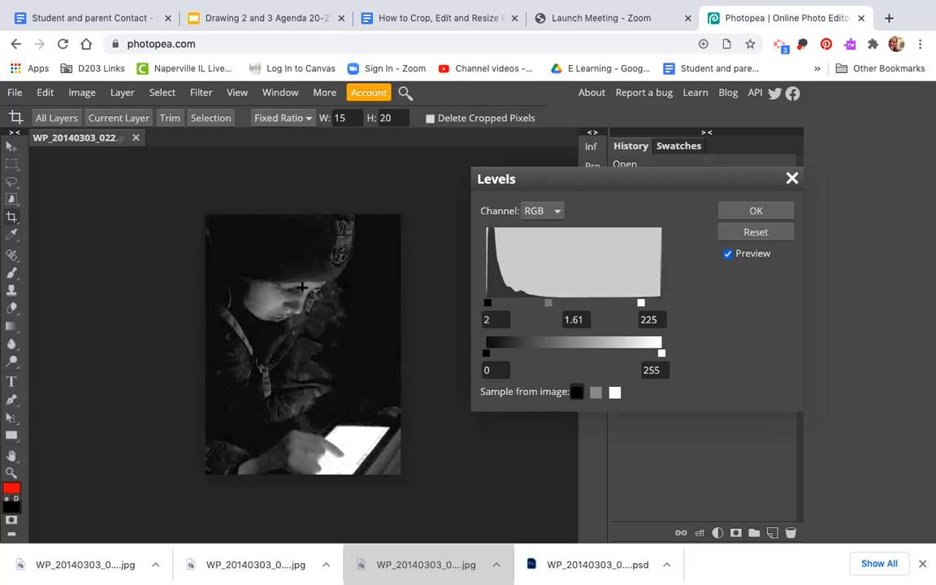
{"action": "mouse_move", "coordinate": [549, 306]}
{"action": "left_mouse_down"}
{"action": "mouse_move", "coordinate": [529, 304]}
{"action": "mouse_move", "coordinate": [547, 305]}
{"action": "left_mouse_up"}
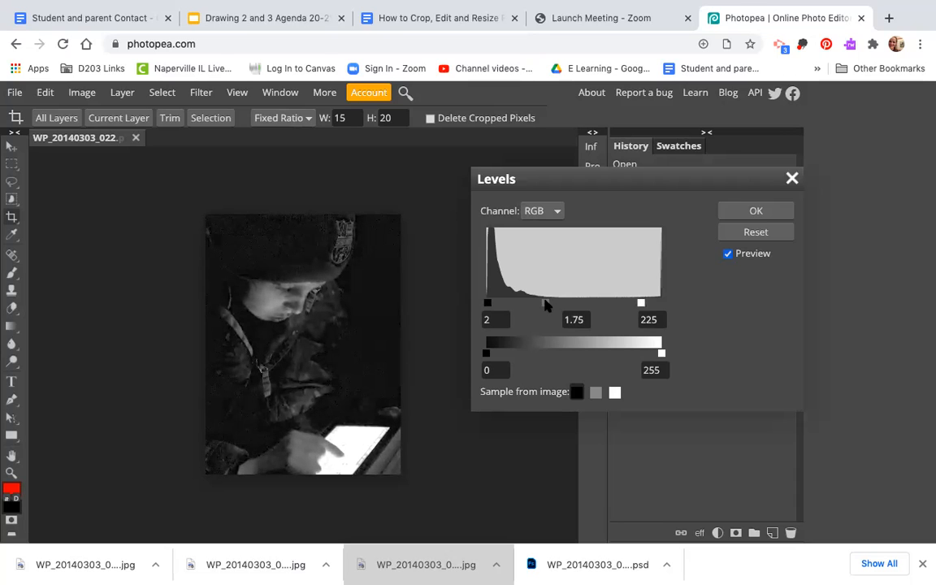
{"action": "left_click", "coordinate": [753, 209]}
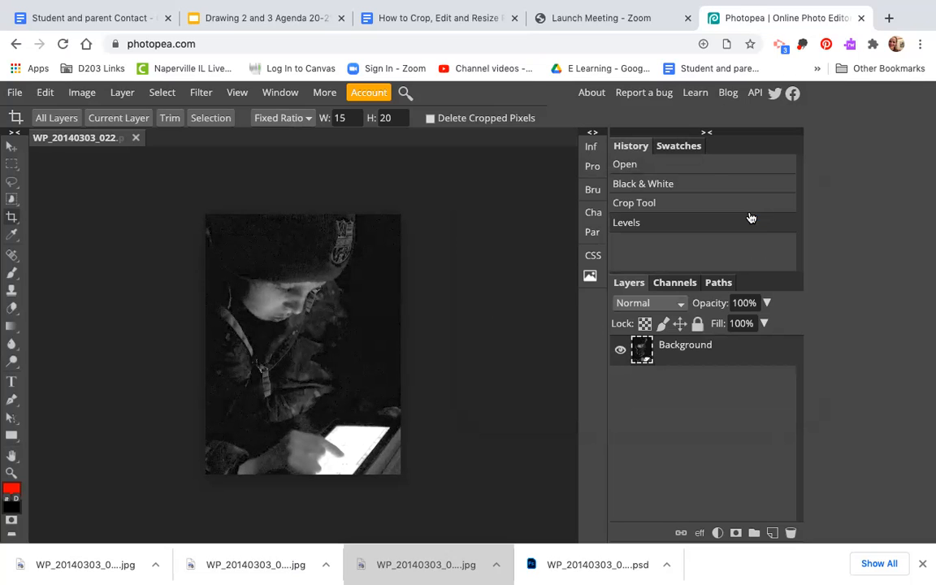
Step: Resize the image in inches to 7.50 wide by 10.00 high, keeping the proportions linked
{"action": "left_click", "coordinate": [81, 93]}
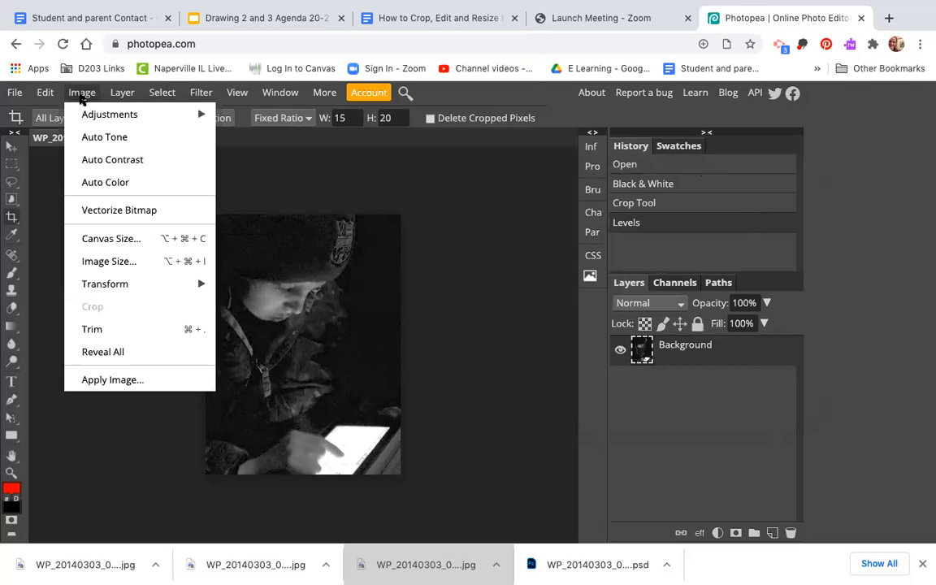
{"action": "mouse_move", "coordinate": [95, 120]}
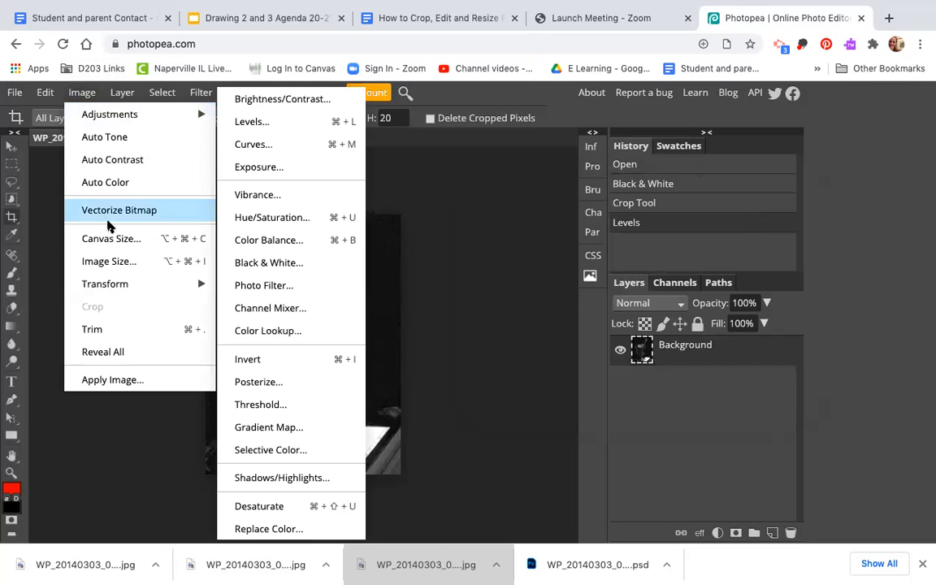
{"action": "left_click", "coordinate": [109, 262]}
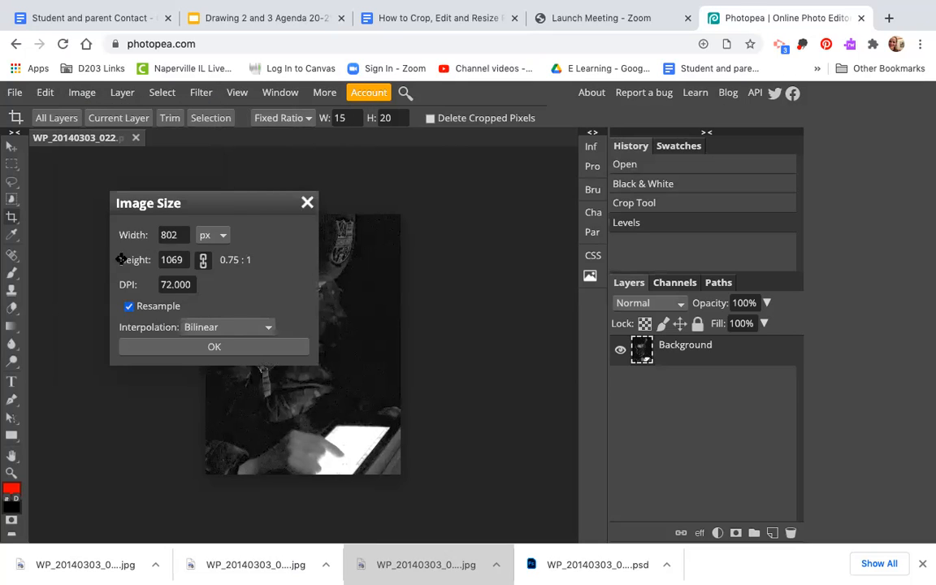
{"action": "left_click", "coordinate": [223, 236]}
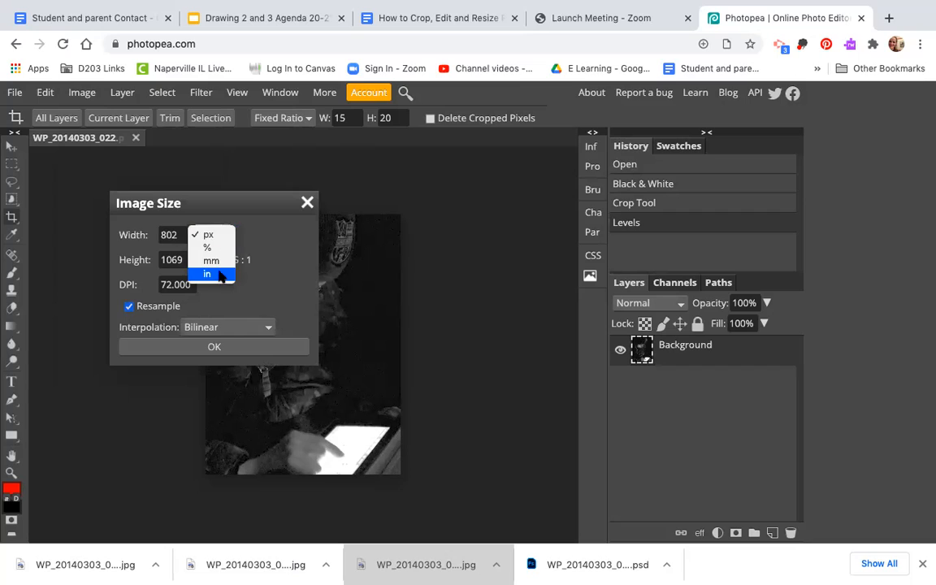
{"action": "left_click", "coordinate": [206, 271]}
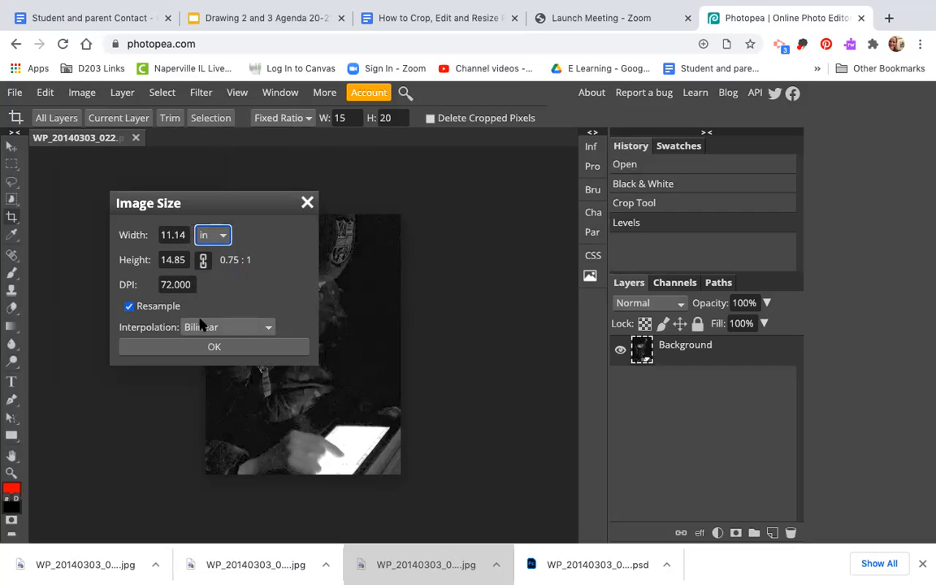
{"action": "double_click", "coordinate": [175, 234]}
{"action": "type", "text": "7.50"}
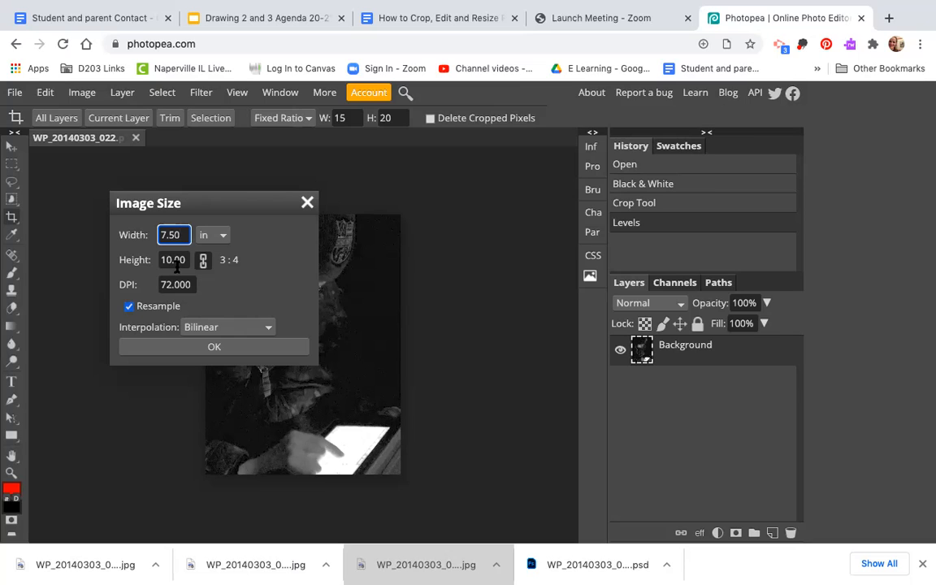
{"action": "left_click", "coordinate": [218, 347]}
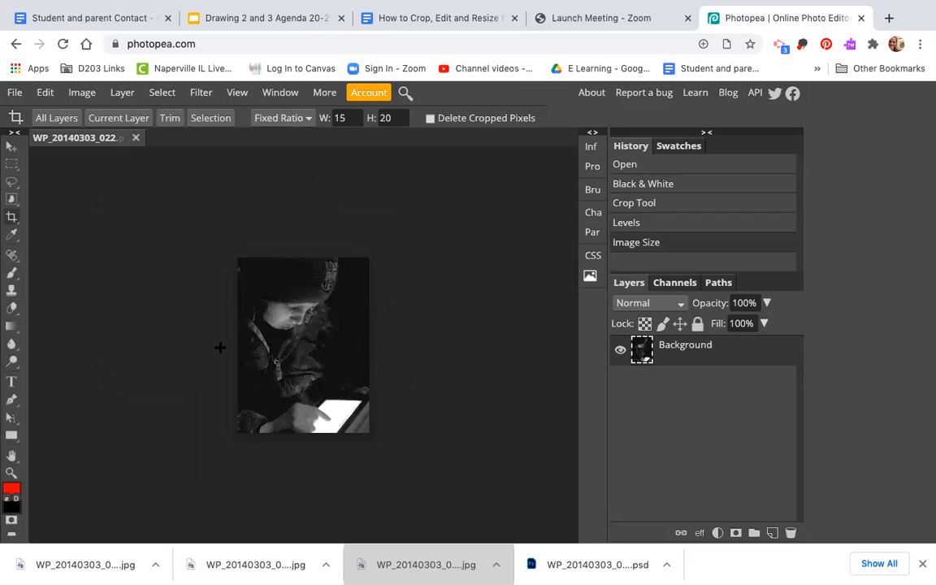
Step: Export the photo as a JPG at 100% quality and save the file
{"action": "left_click", "coordinate": [17, 93]}
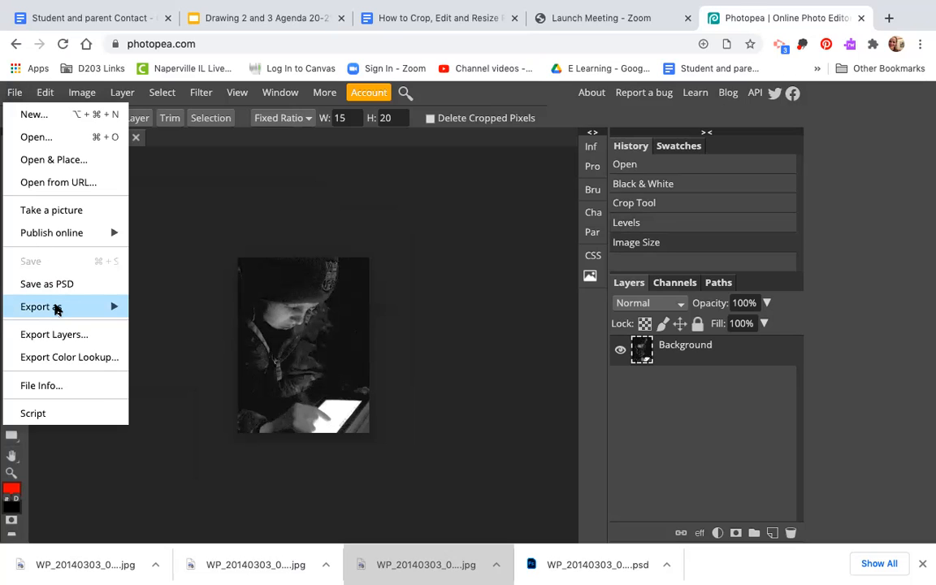
{"action": "mouse_move", "coordinate": [57, 310]}
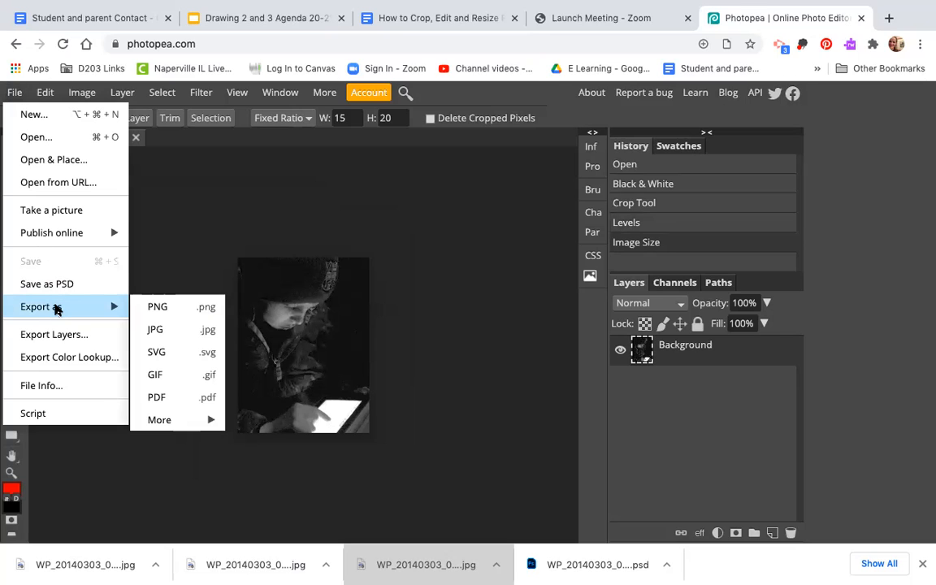
{"action": "left_click", "coordinate": [169, 328]}
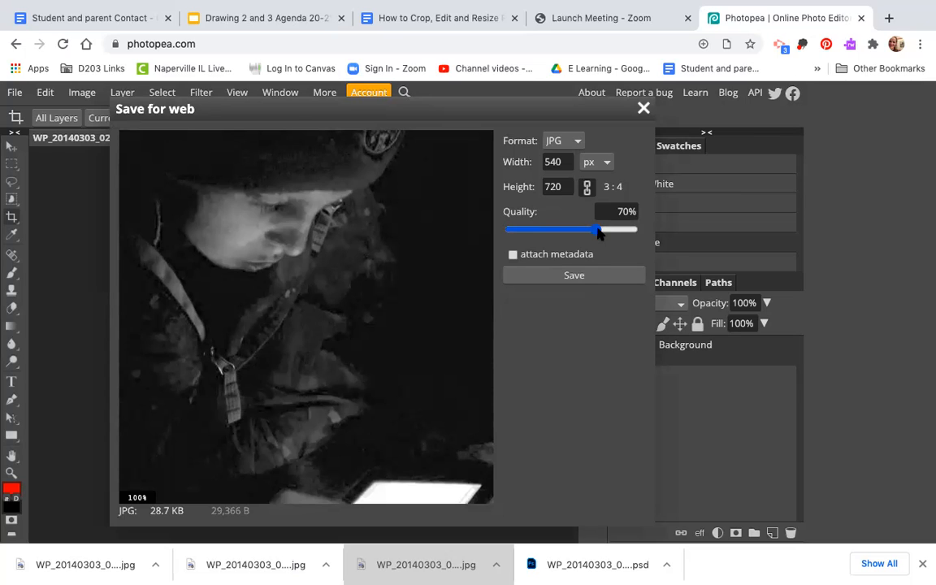
{"action": "left_click_drag", "start_coordinate": [597, 232], "coordinate": [637, 233]}
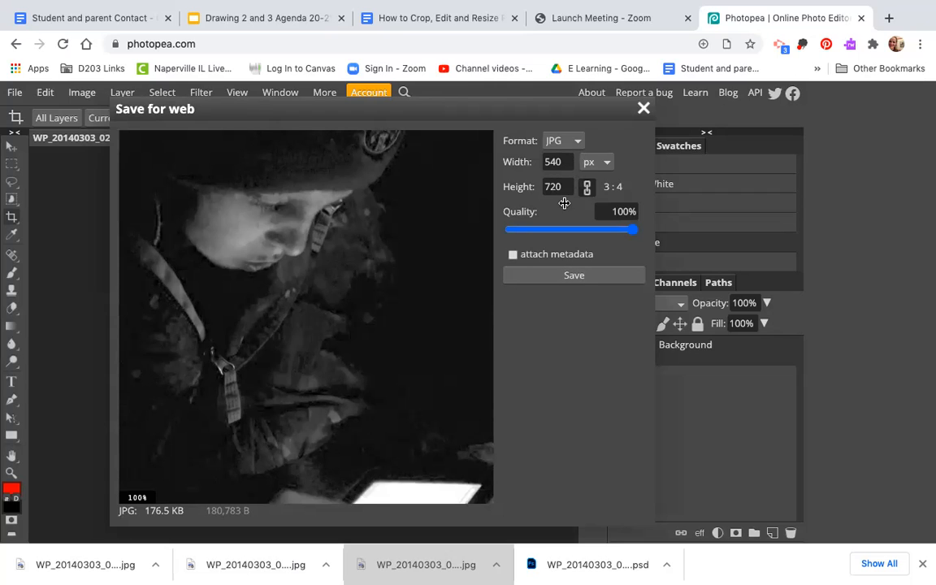
{"action": "left_click", "coordinate": [575, 277]}
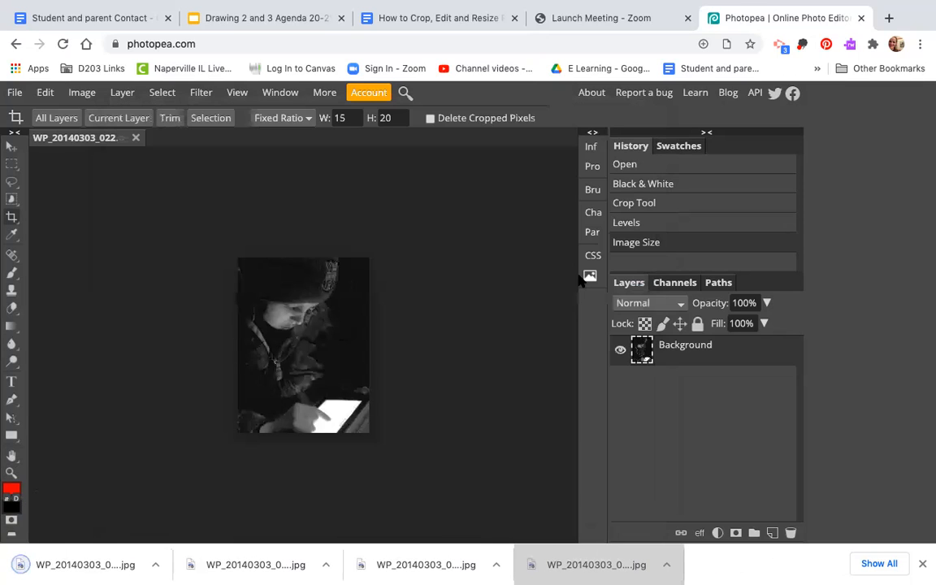